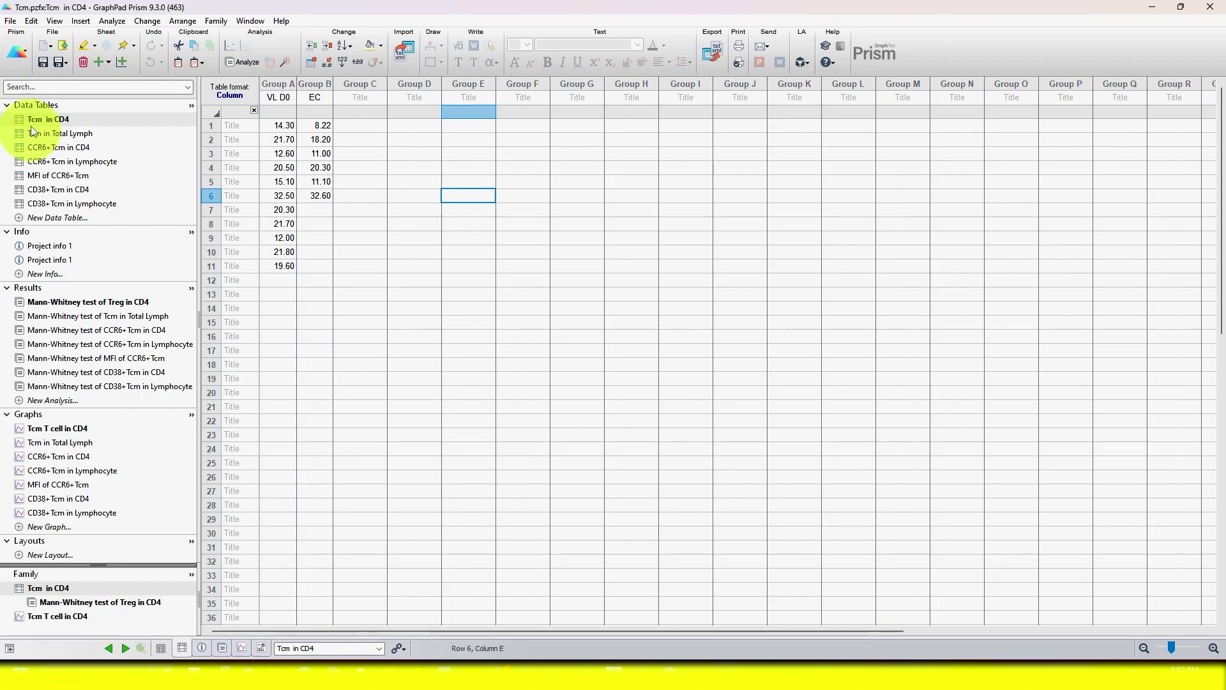
# - Preview the Tcm in CD4 entry under Data Tables, then open the Tcm in Total Lymph table
pyautogui.moveTo(60, 127)
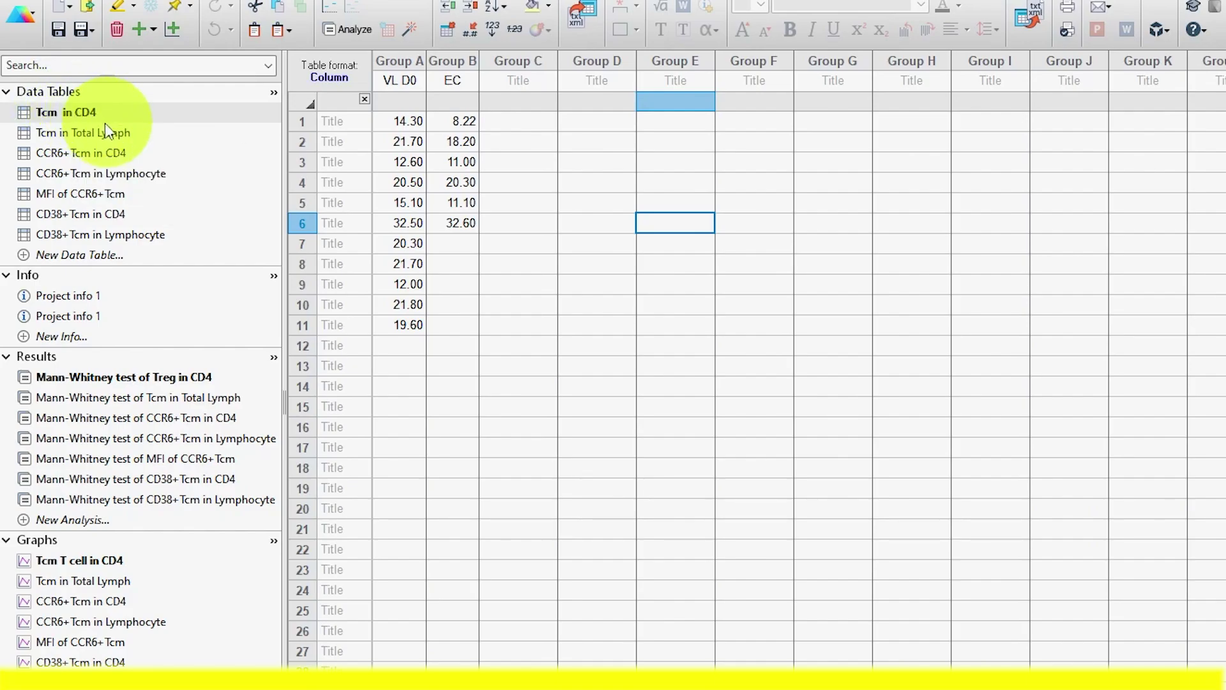
pyautogui.moveTo(86, 120)
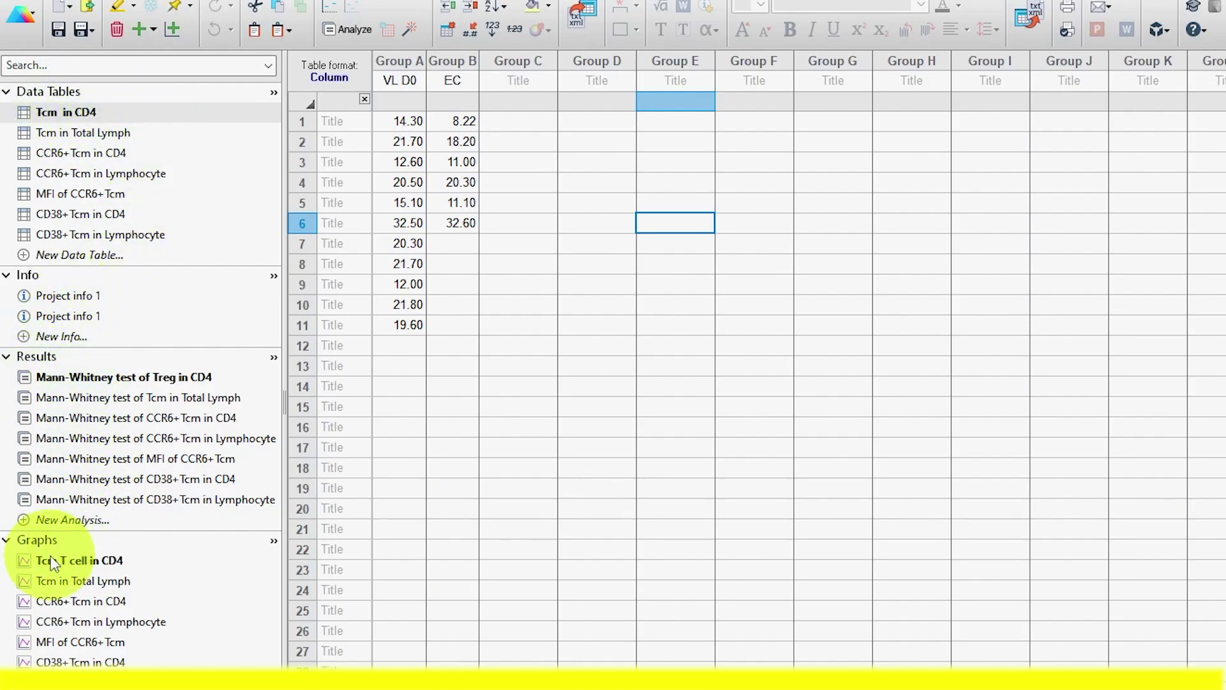
pyautogui.click(88, 138)
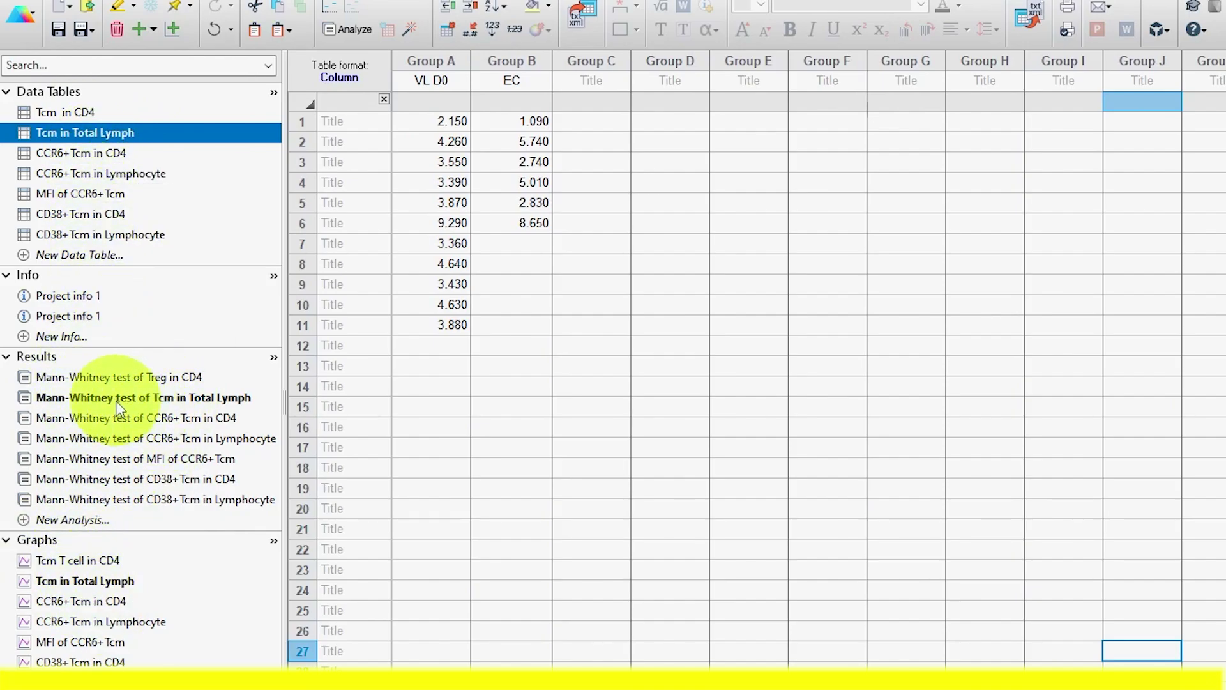
# - View the Mann-Whitney test of Tcm in Total Lymph results, then the Tcm in Total Lymph graph
pyautogui.click(157, 400)
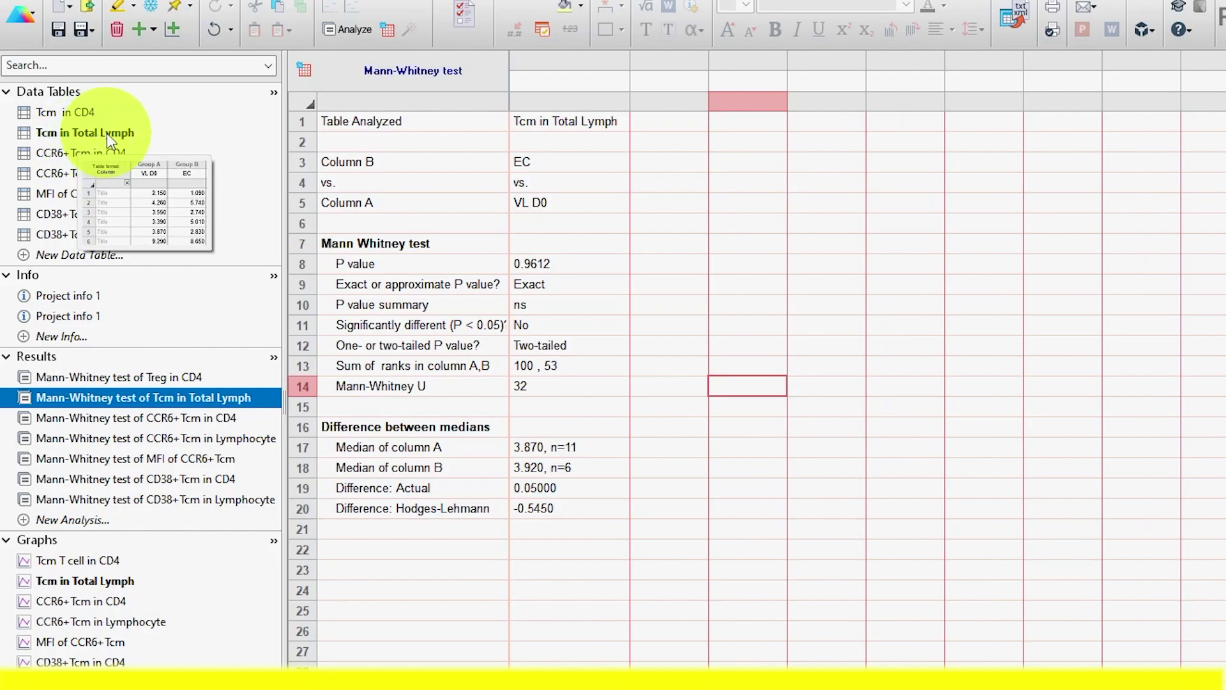
pyautogui.click(116, 582)
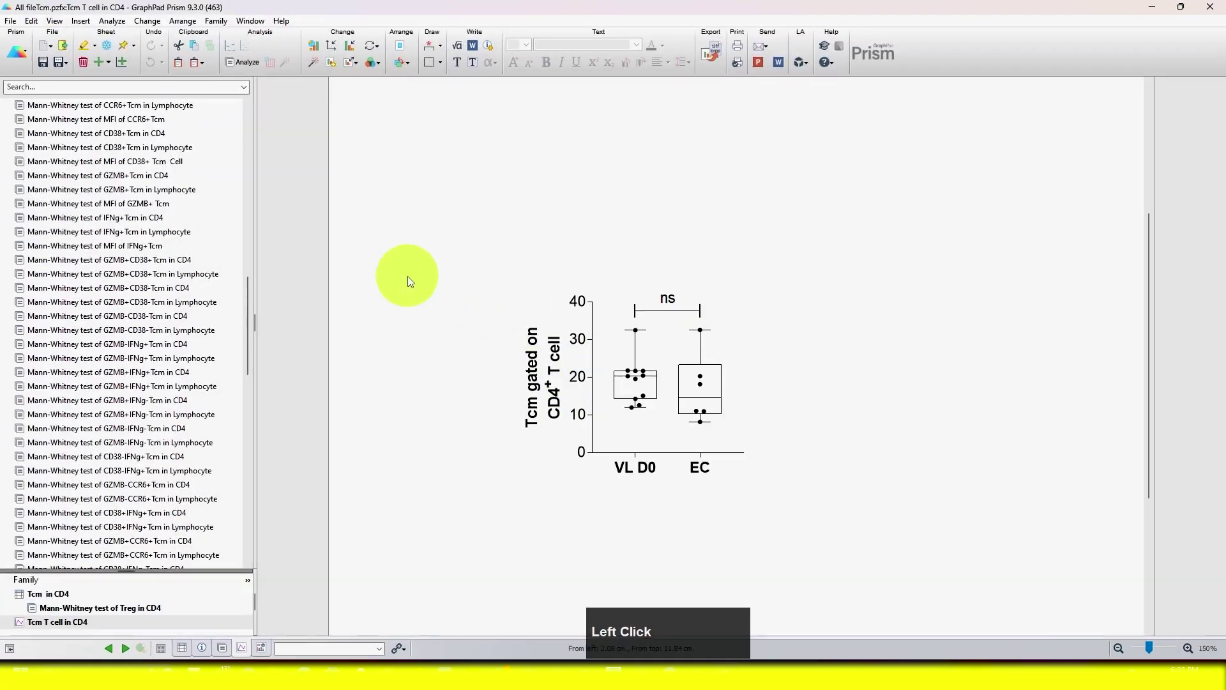
# - Visit the Tcm in CD4 table, the Treg in CD4 Mann-Whitney results, and the Tcm T cell in CD4 graph
pyautogui.scroll(10, 151, 178)
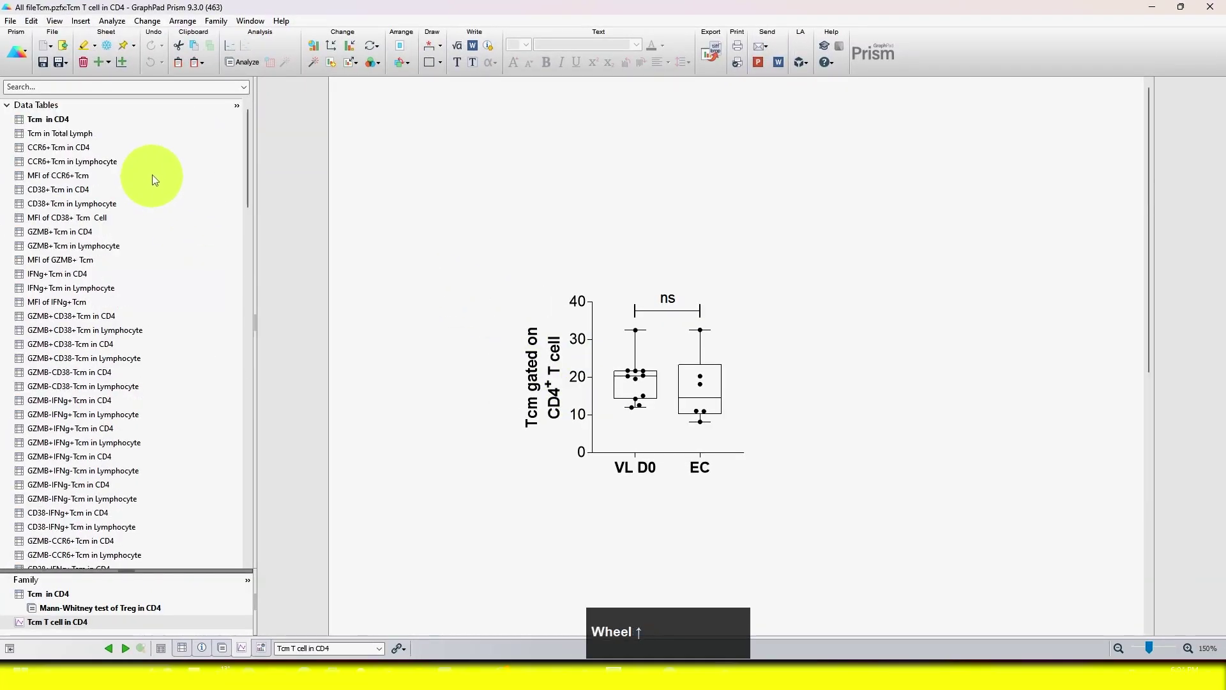
pyautogui.click(47, 119)
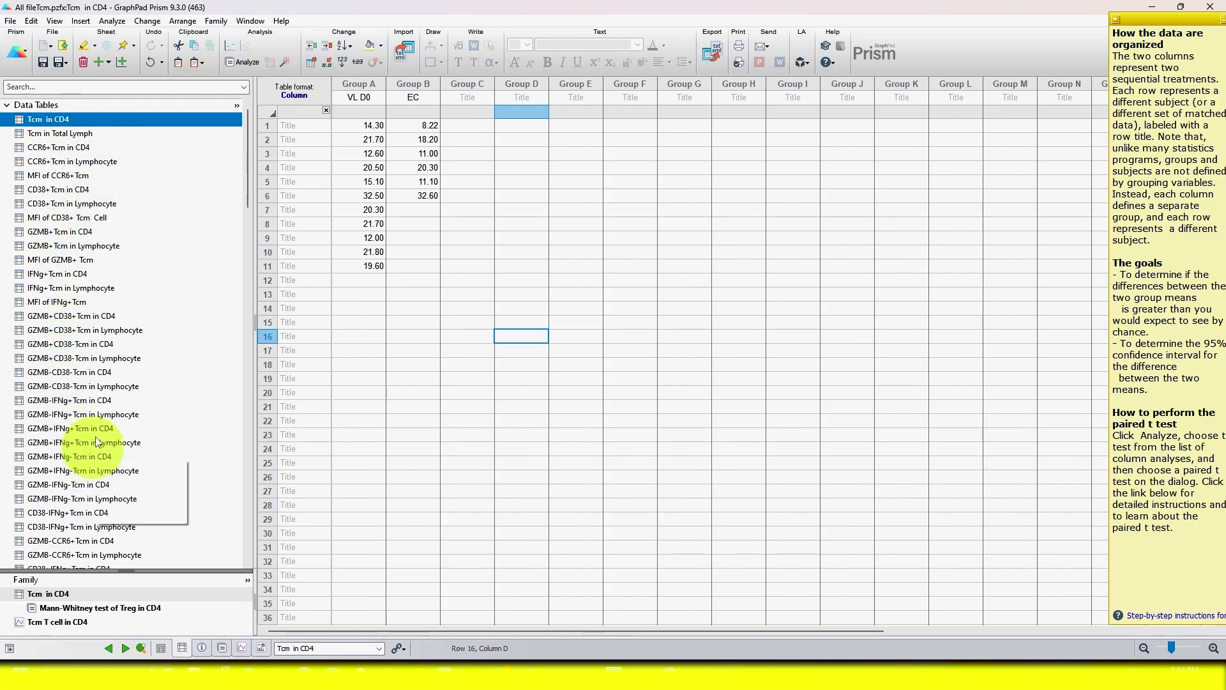
pyautogui.scroll(-10, 83, 377)
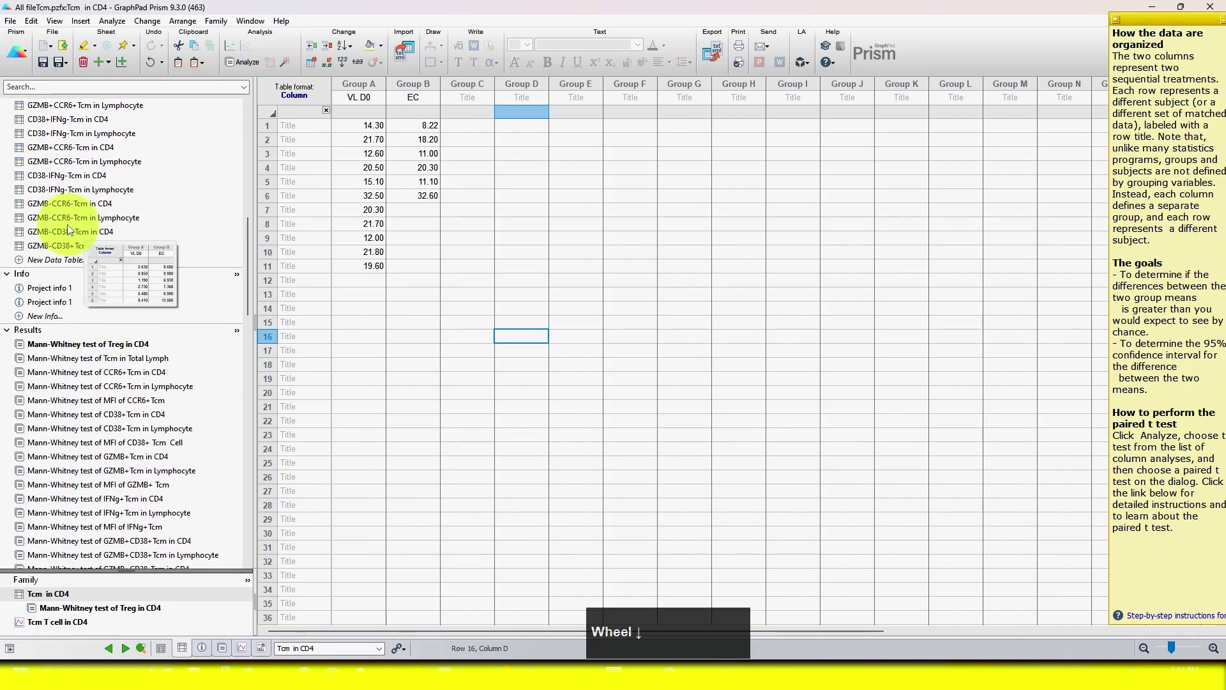
pyautogui.scroll(-2, 71, 250)
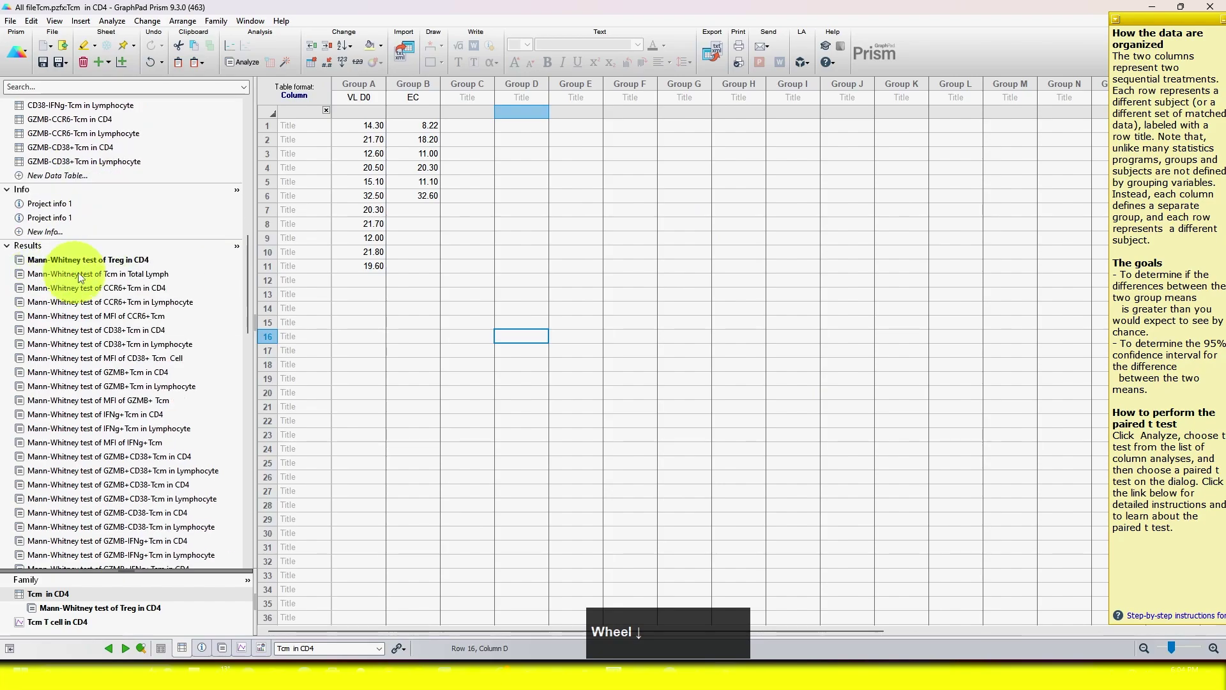
pyautogui.scroll(-1, 115, 224)
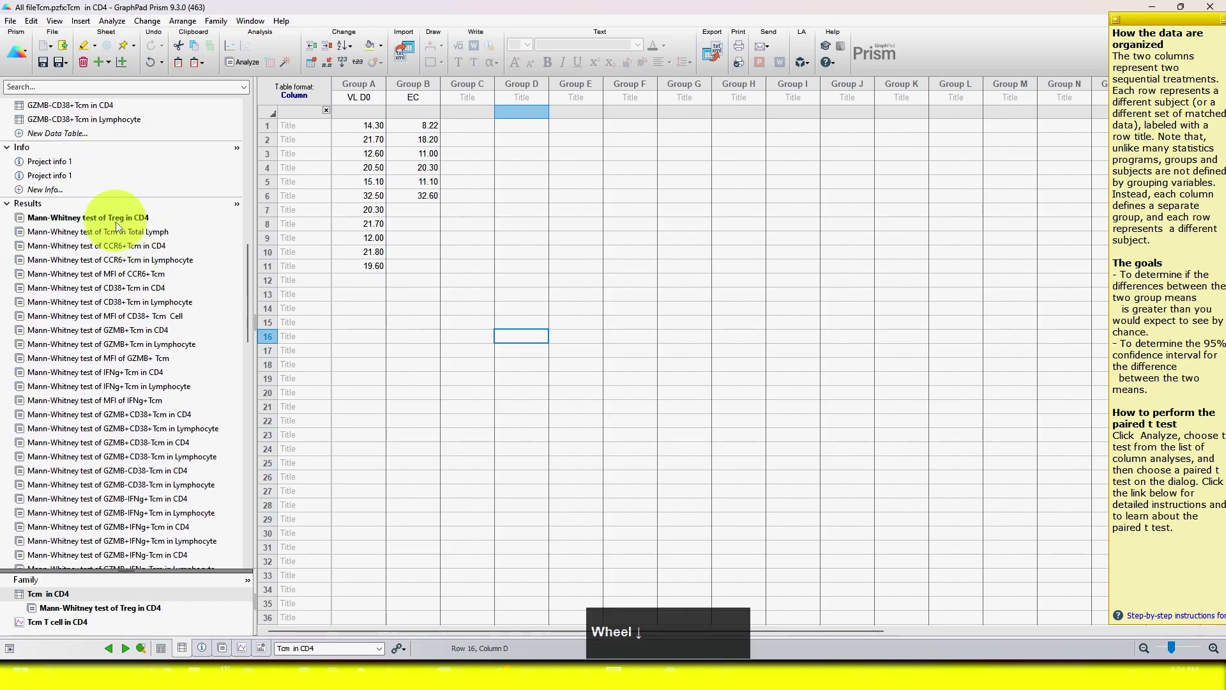
pyautogui.click(57, 219)
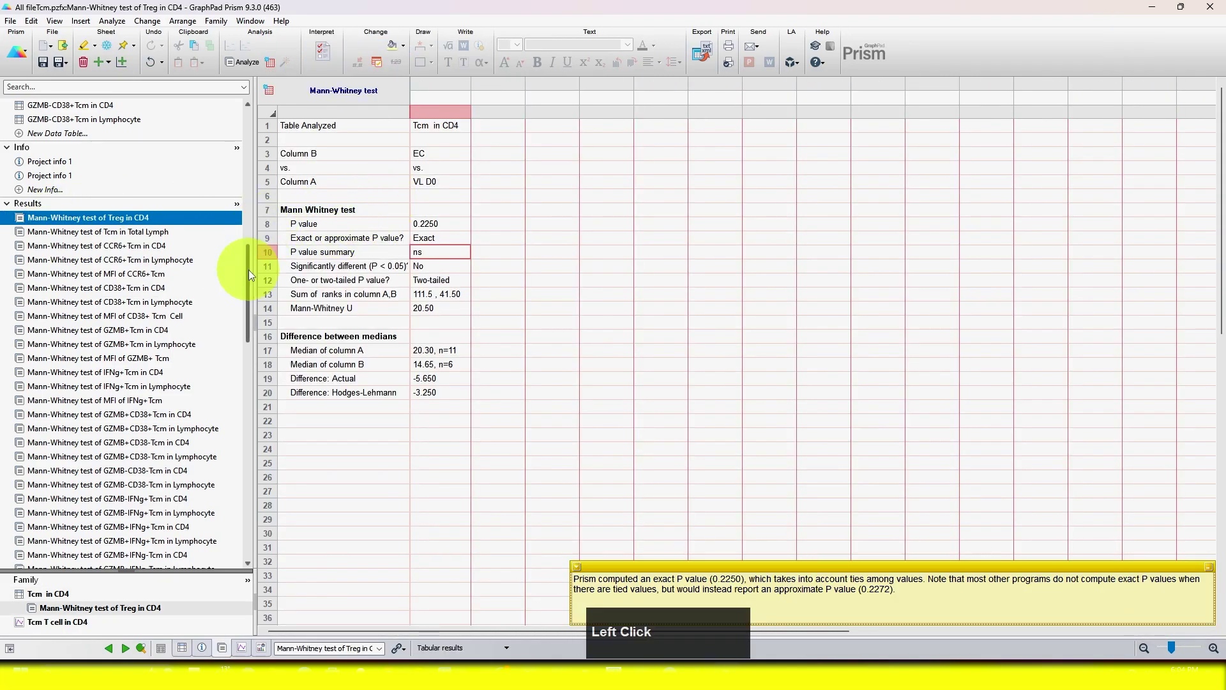
pyautogui.scroll(-10, 192, 249)
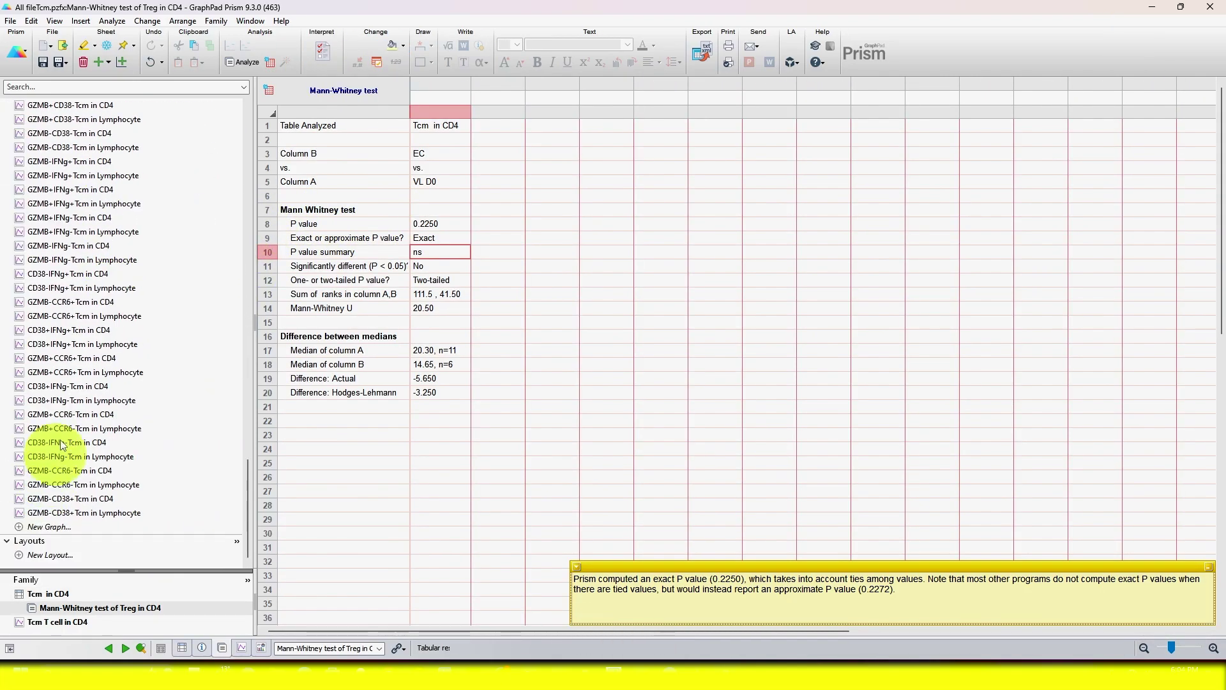
pyautogui.scroll(10, 94, 282)
pyautogui.click(68, 303)
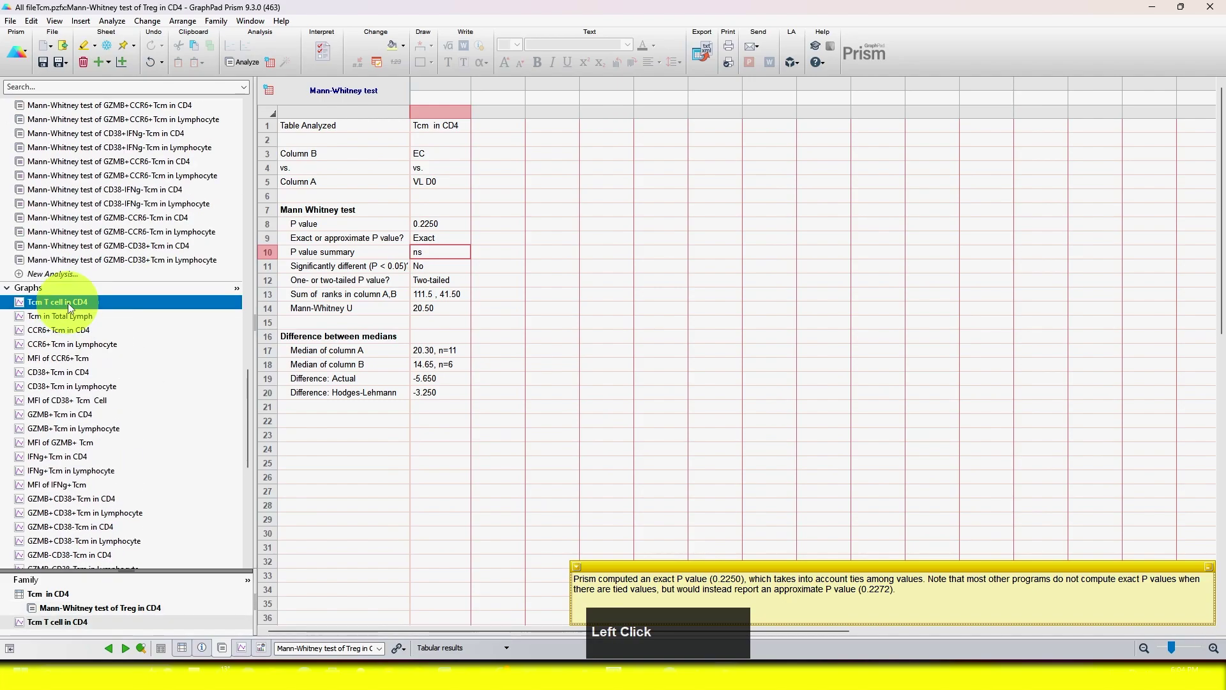
# - Return to the Tcm in CD4 table and reopen the Mann-Whitney test of Treg in CD4 results
pyautogui.scroll(-4, 641, 442)
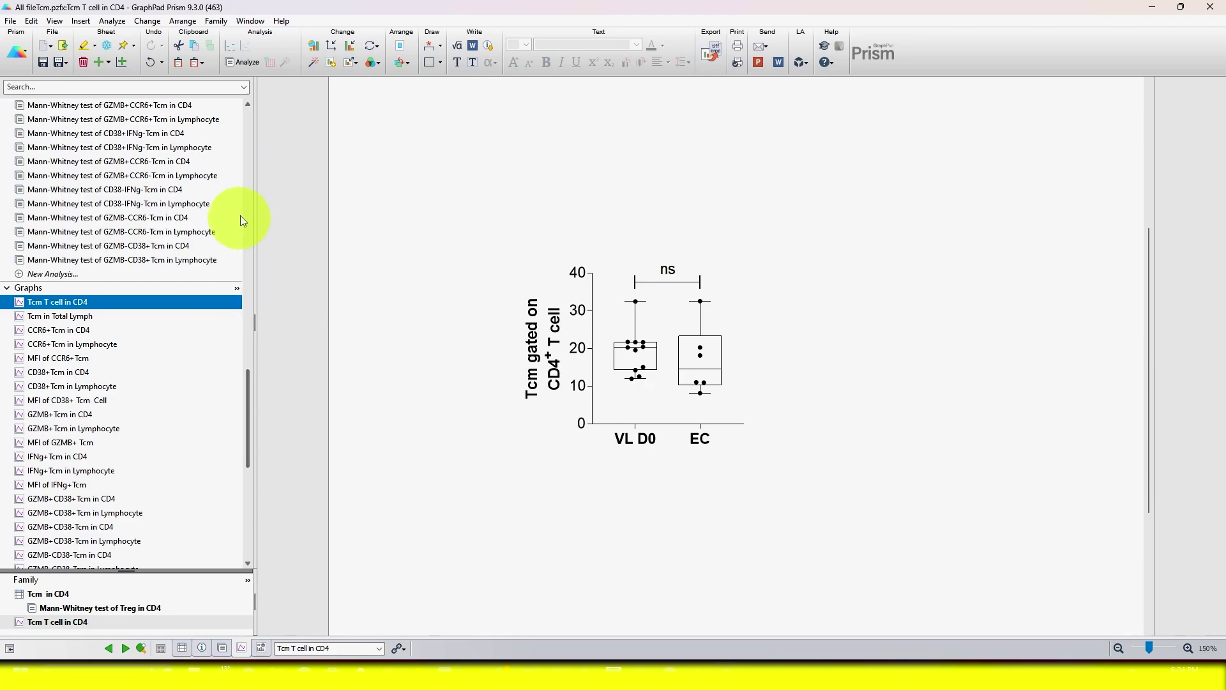
pyautogui.scroll(20, 204, 185)
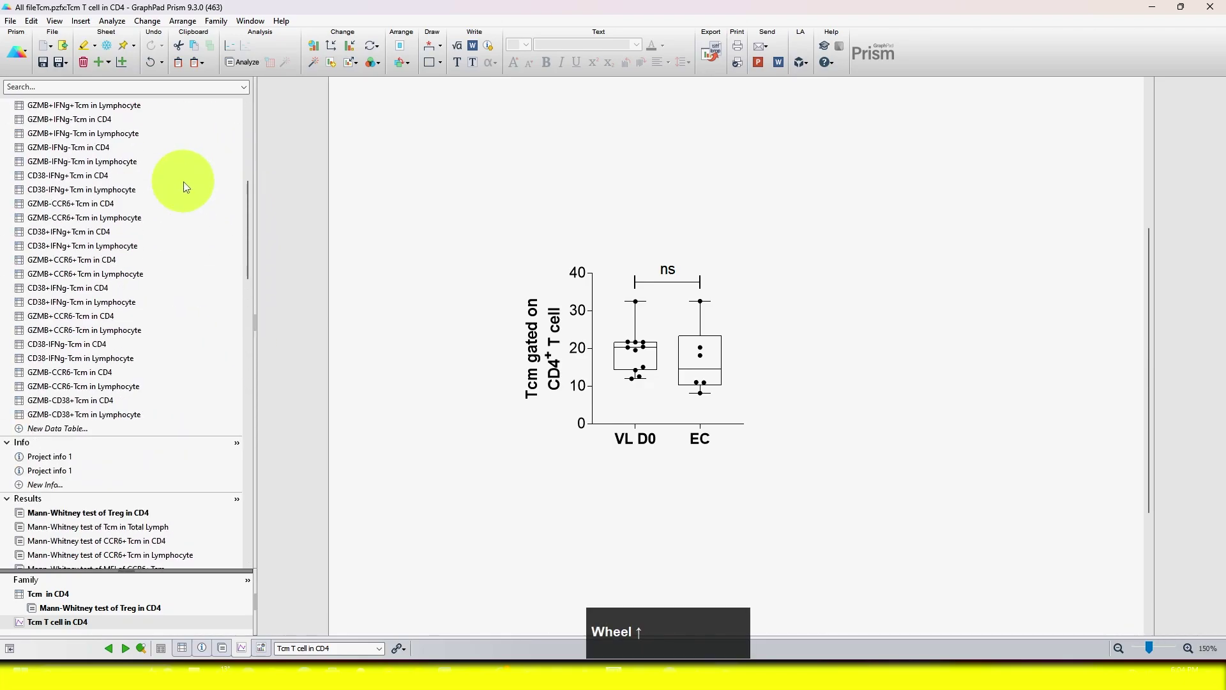
pyautogui.scroll(10, 166, 192)
pyautogui.click(58, 123)
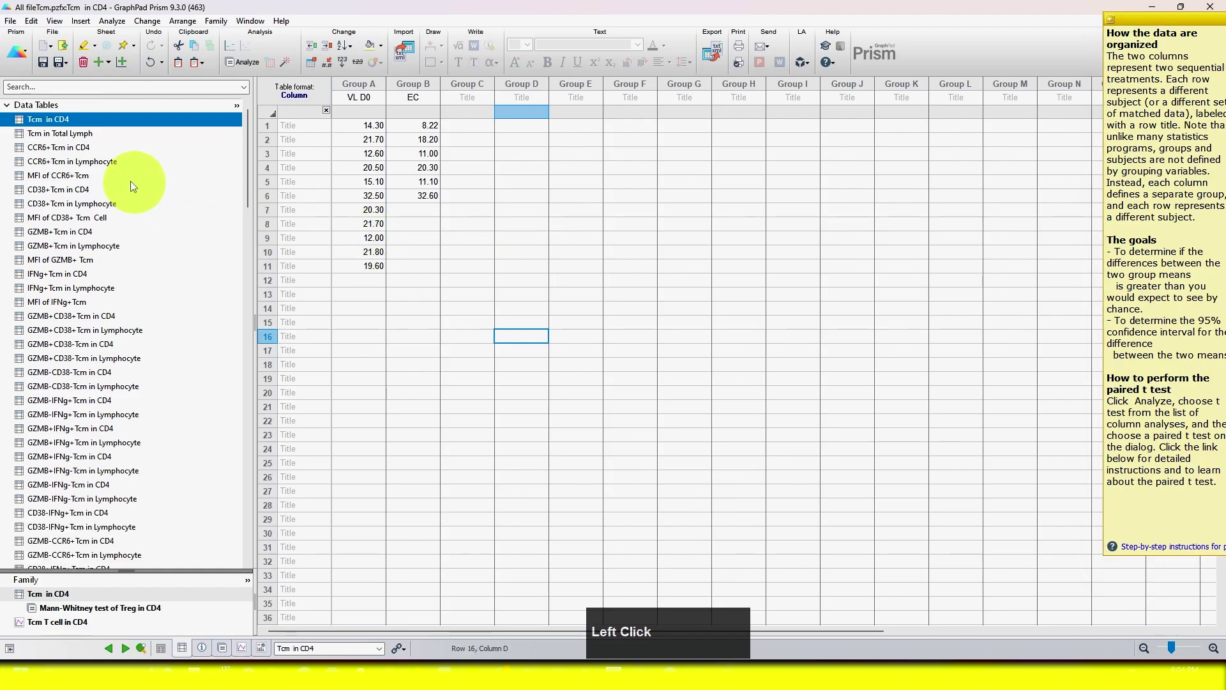
pyautogui.scroll(-12, 96, 293)
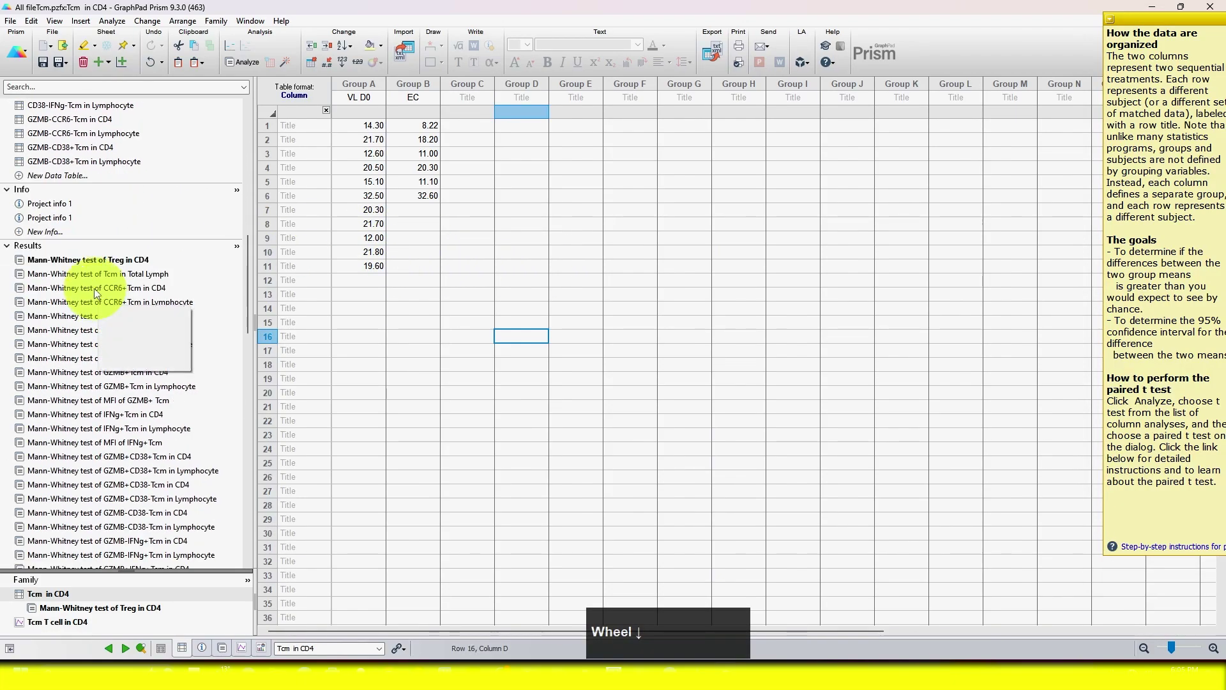
pyautogui.click(93, 259)
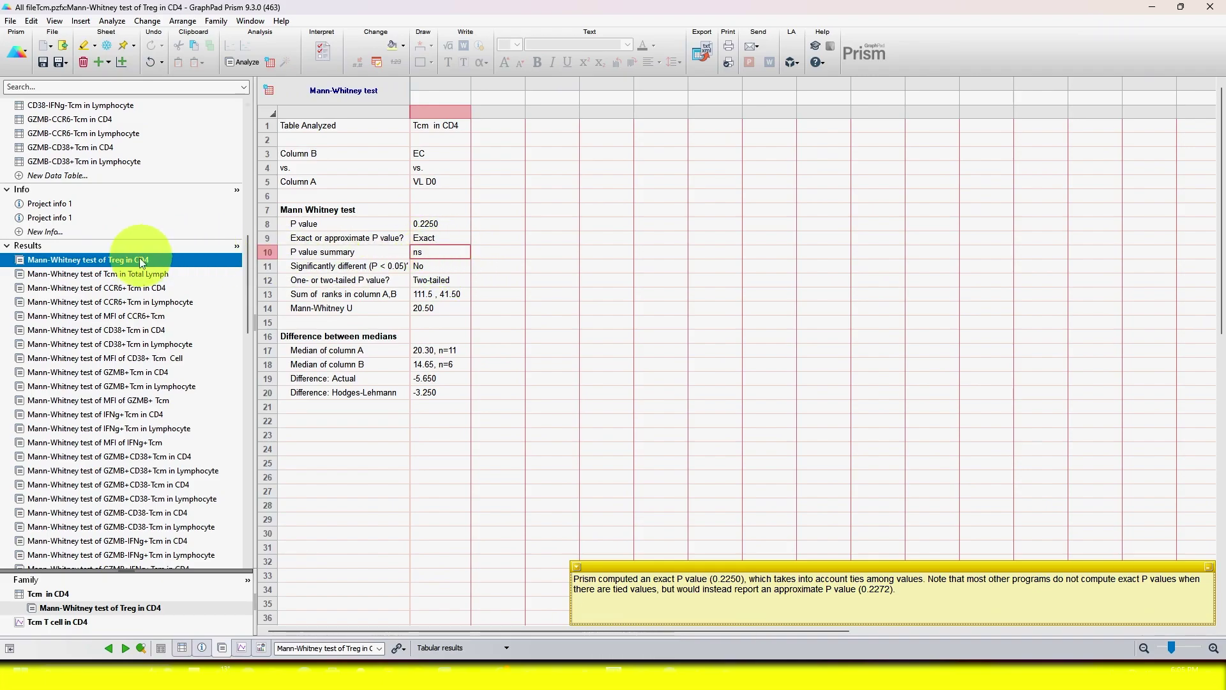
pyautogui.scroll(5, 154, 189)
pyautogui.scroll(9, 157, 193)
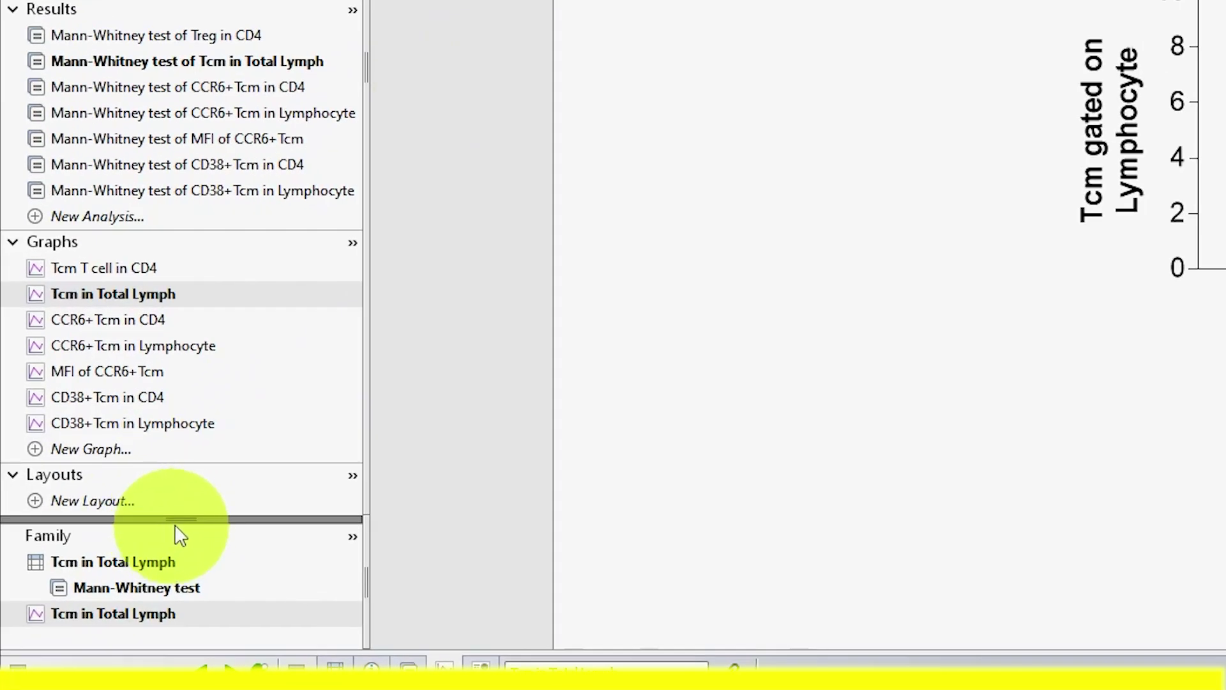
# - Raise the Family pane splitter and select Tcm in CD4 under Data Tables
pyautogui.moveTo(181, 520); pyautogui.dragTo(187, 503)
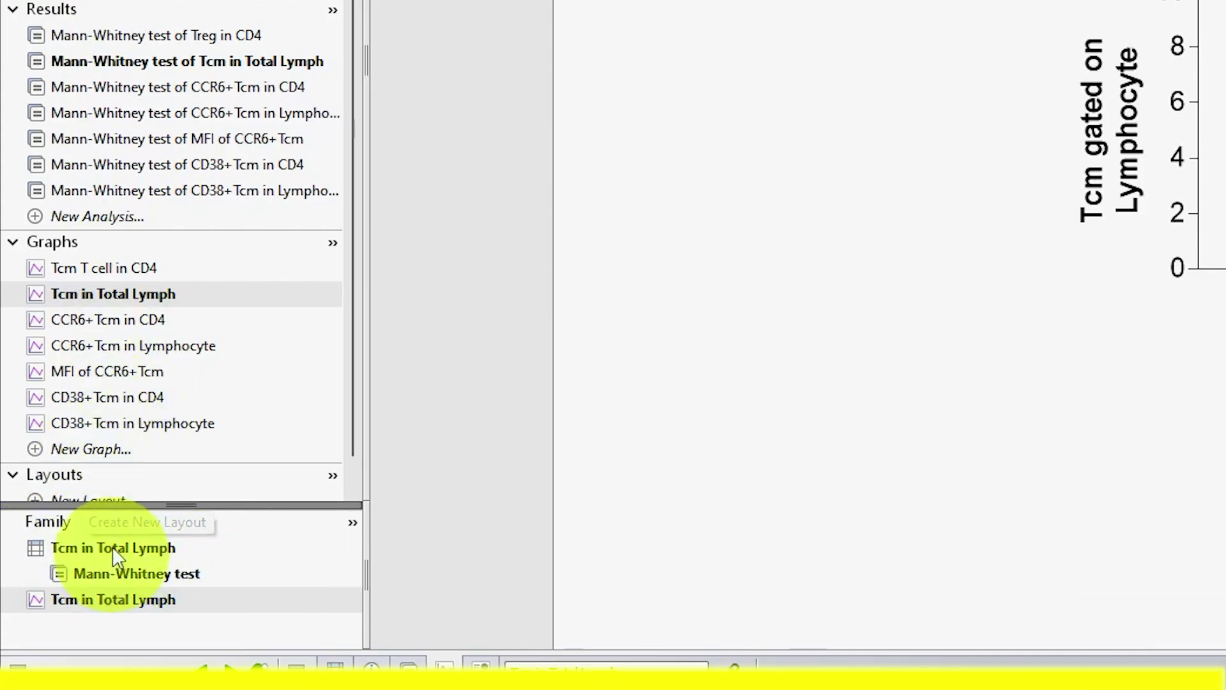
pyautogui.scroll(5, 127, 255)
pyautogui.click(48, 120)
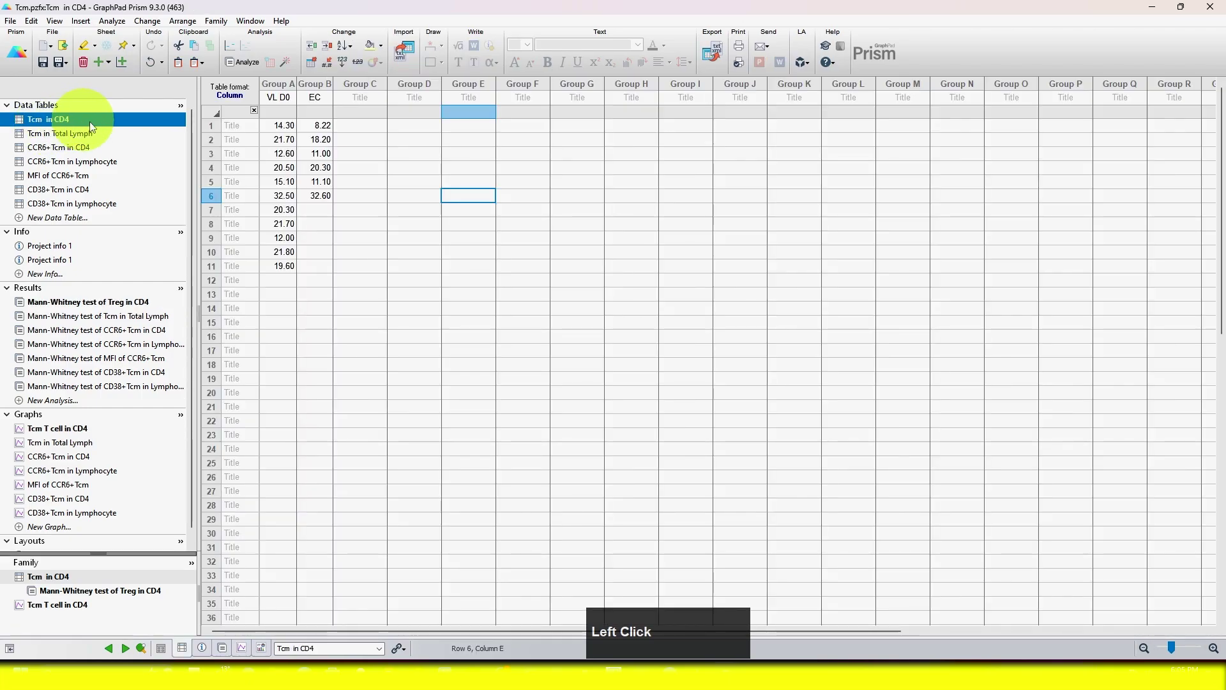
# - In the Family panel, go from the Tcm in CD4 table to its Mann-Whitney results and Tcm T cell graph
pyautogui.click(54, 581)
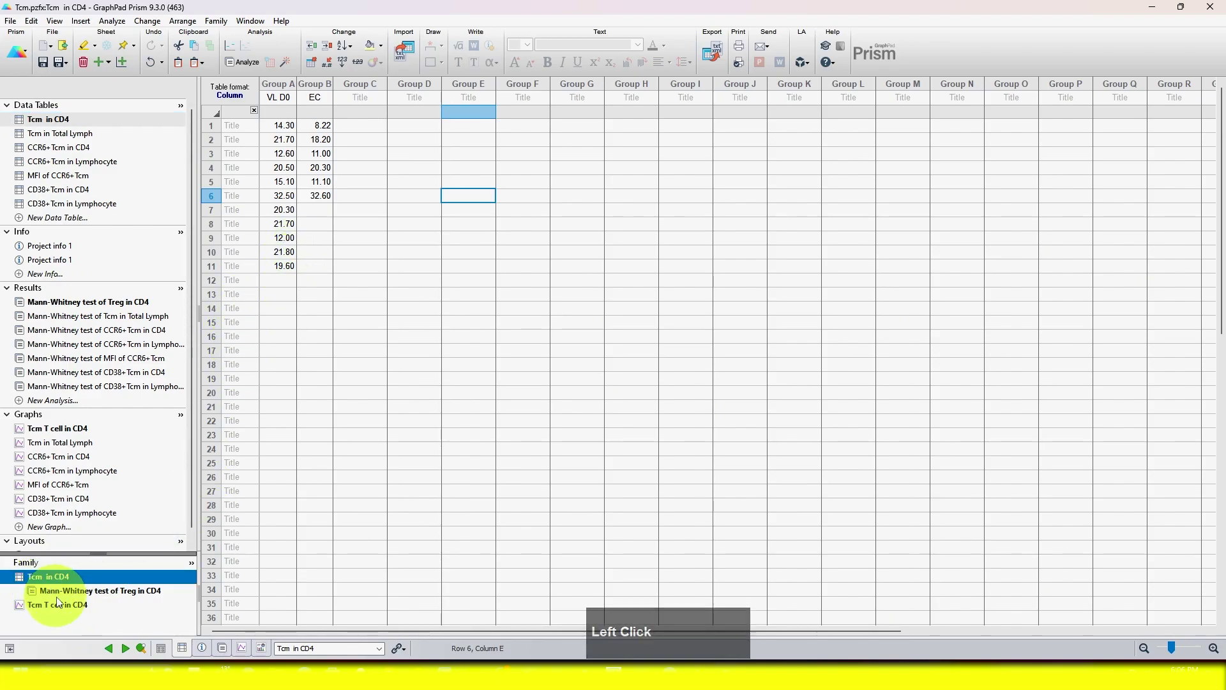
pyautogui.click(98, 592)
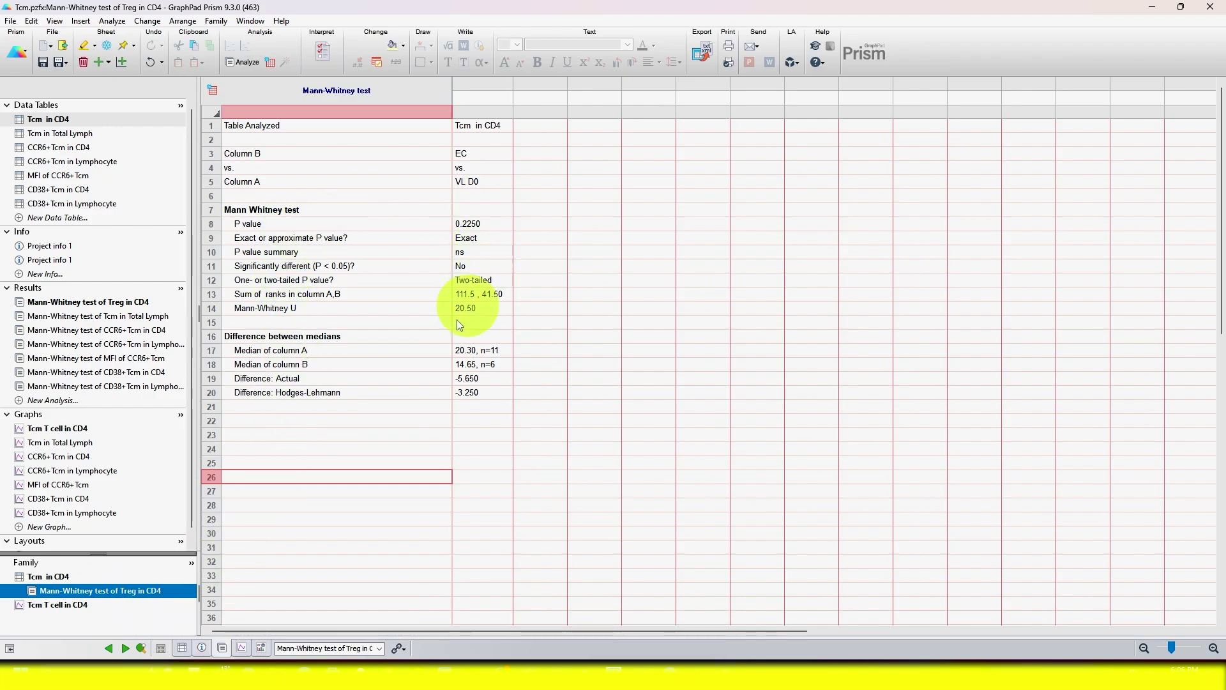
pyautogui.click(64, 611)
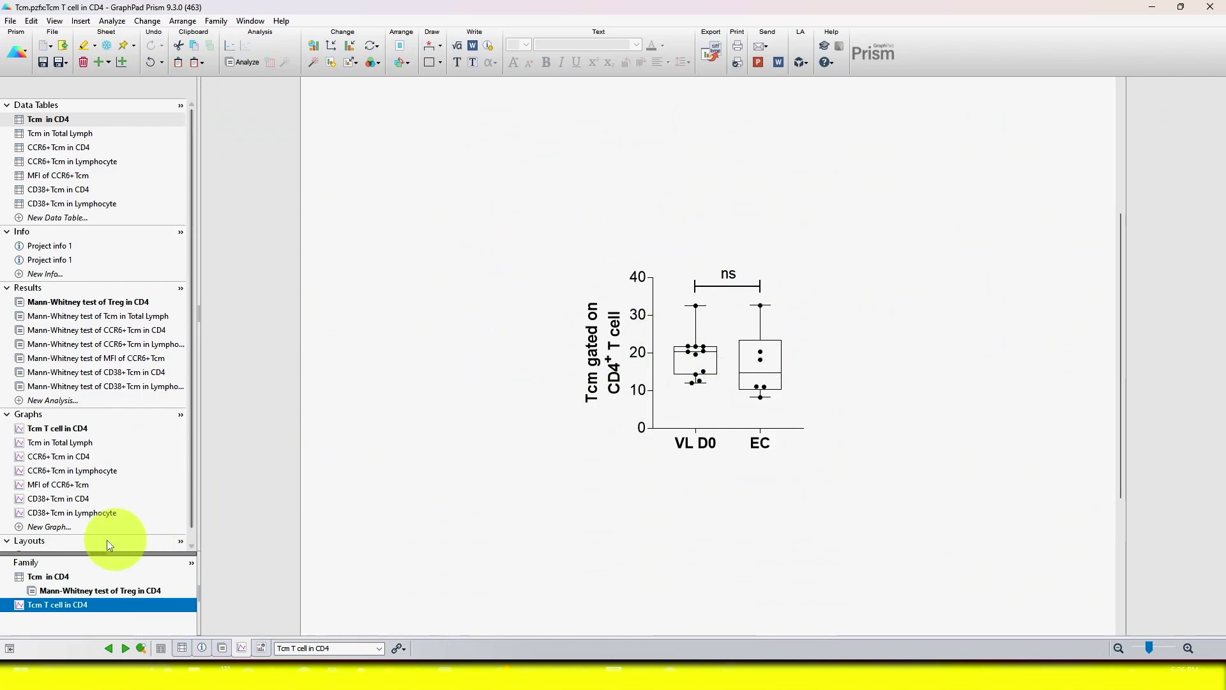
# - Return to the Tcm in CD4 table, then revisit its Mann-Whitney results and Tcm T cell in CD4 graph
pyautogui.scroll(-1, 75, 306)
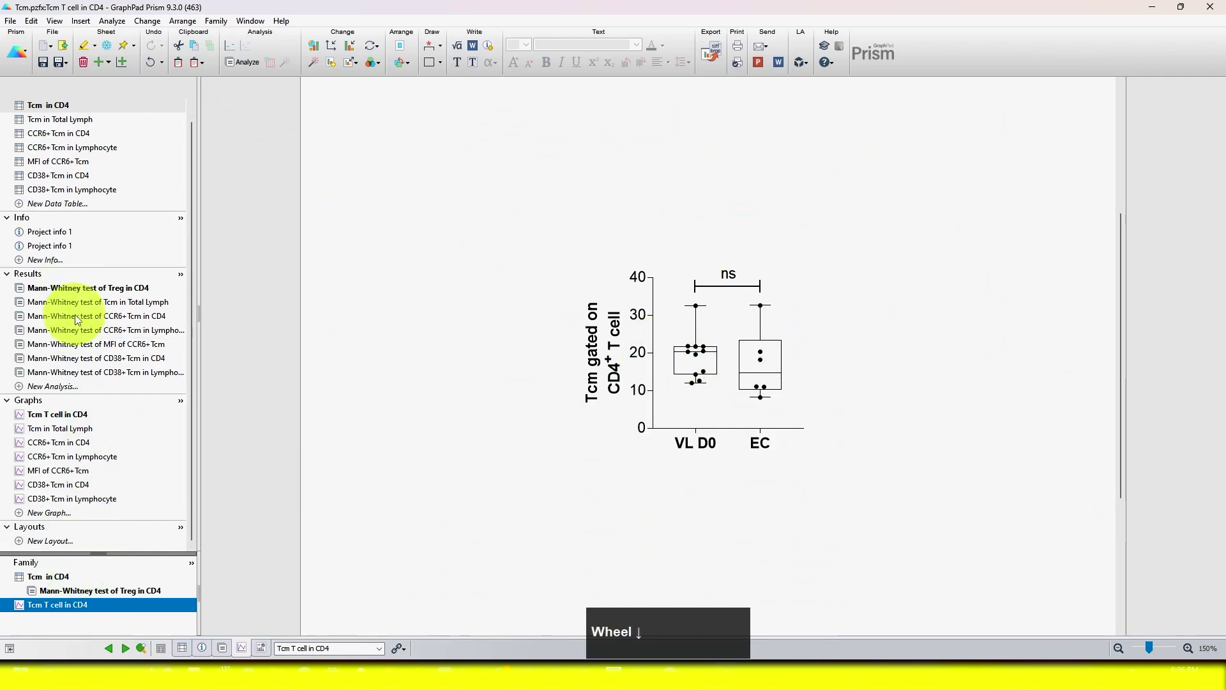
pyautogui.scroll(1, 75, 305)
pyautogui.moveTo(53, 433)
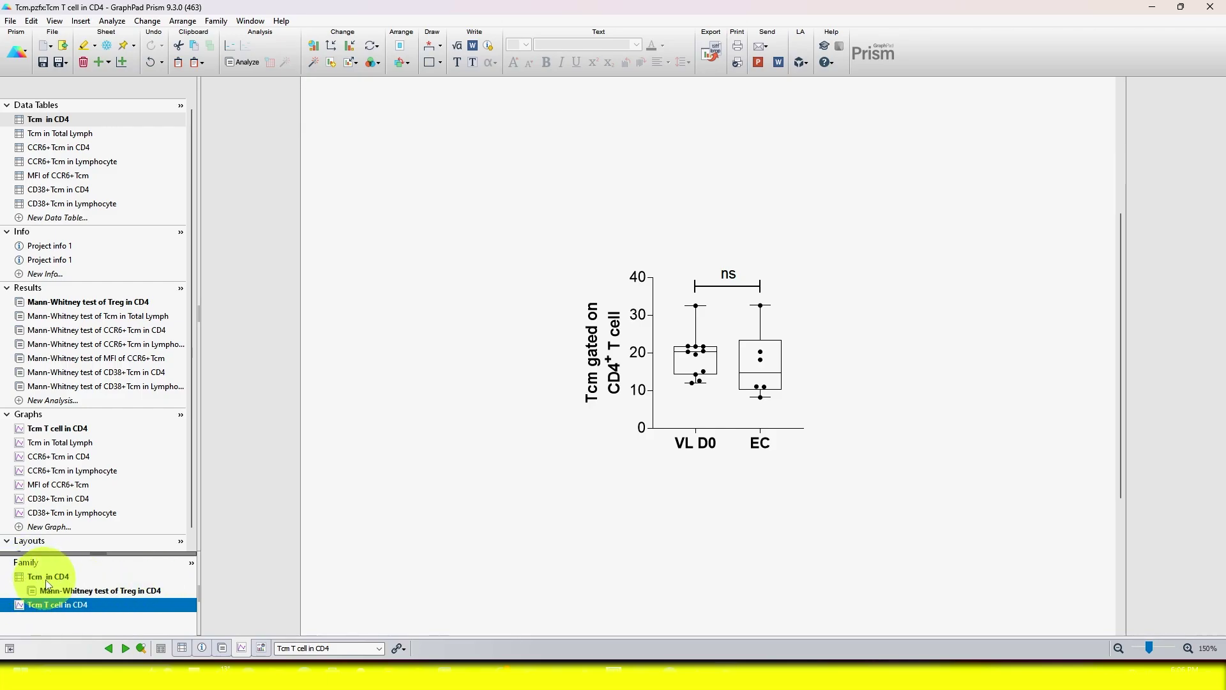
pyautogui.click(64, 583)
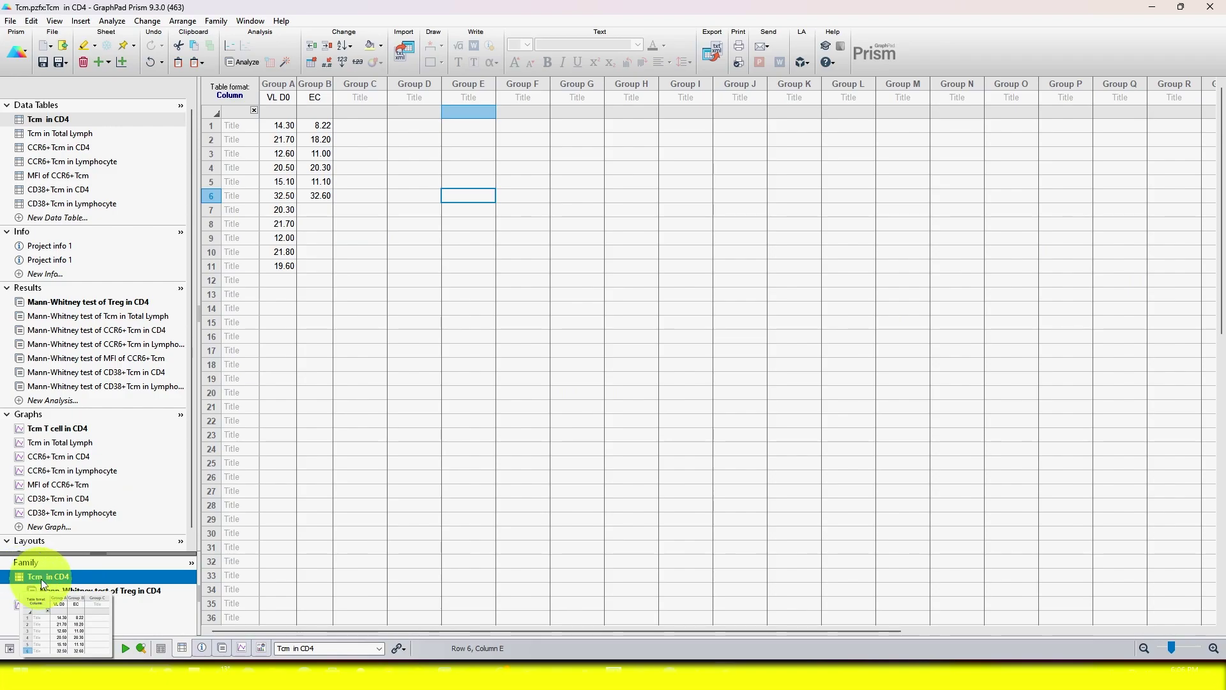
pyautogui.click(44, 579)
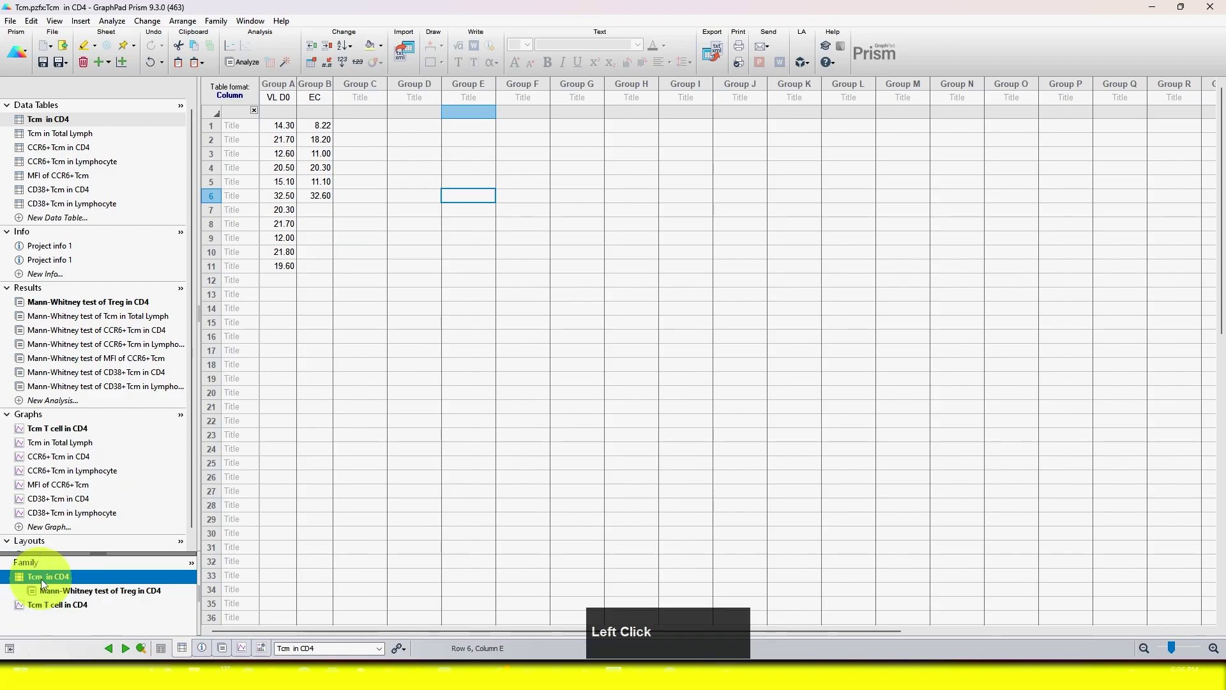
pyautogui.click(81, 592)
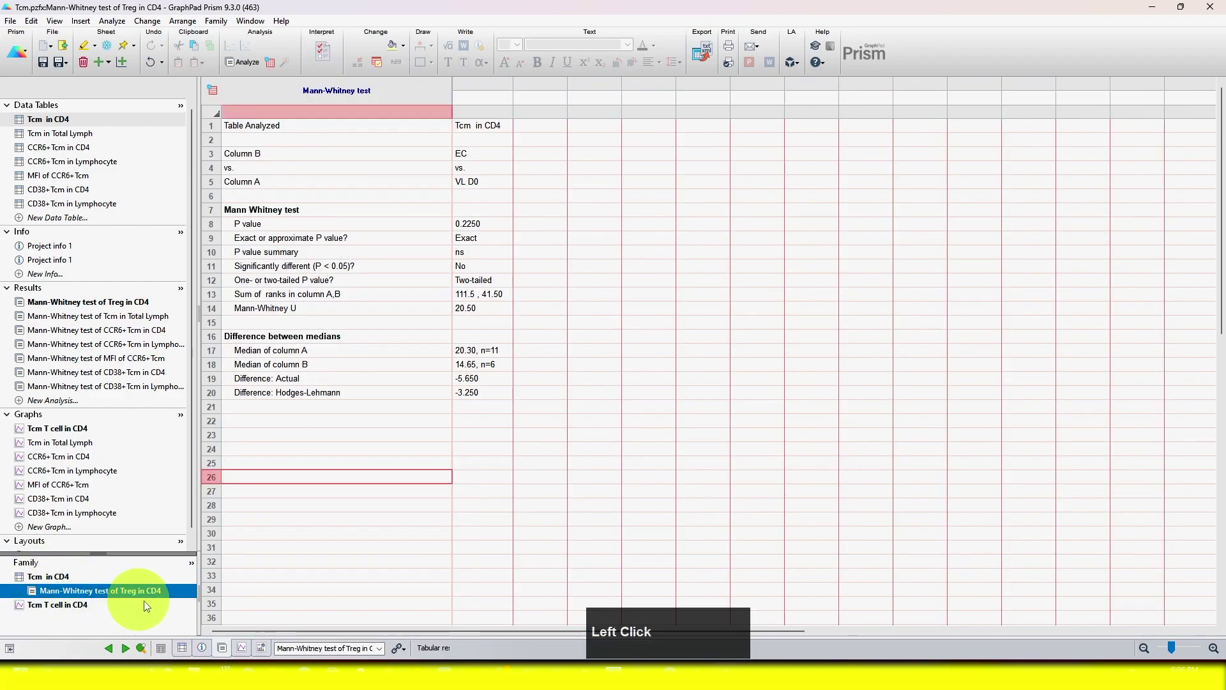
pyautogui.click(73, 604)
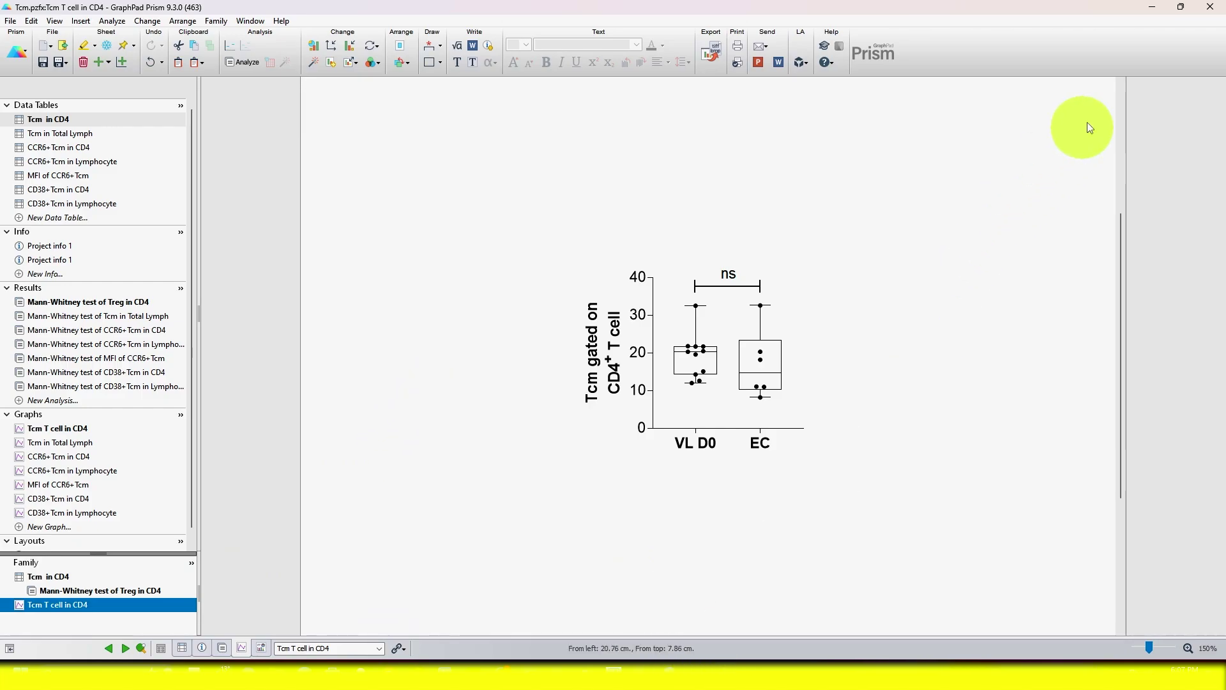
pyautogui.click(1154, 8)
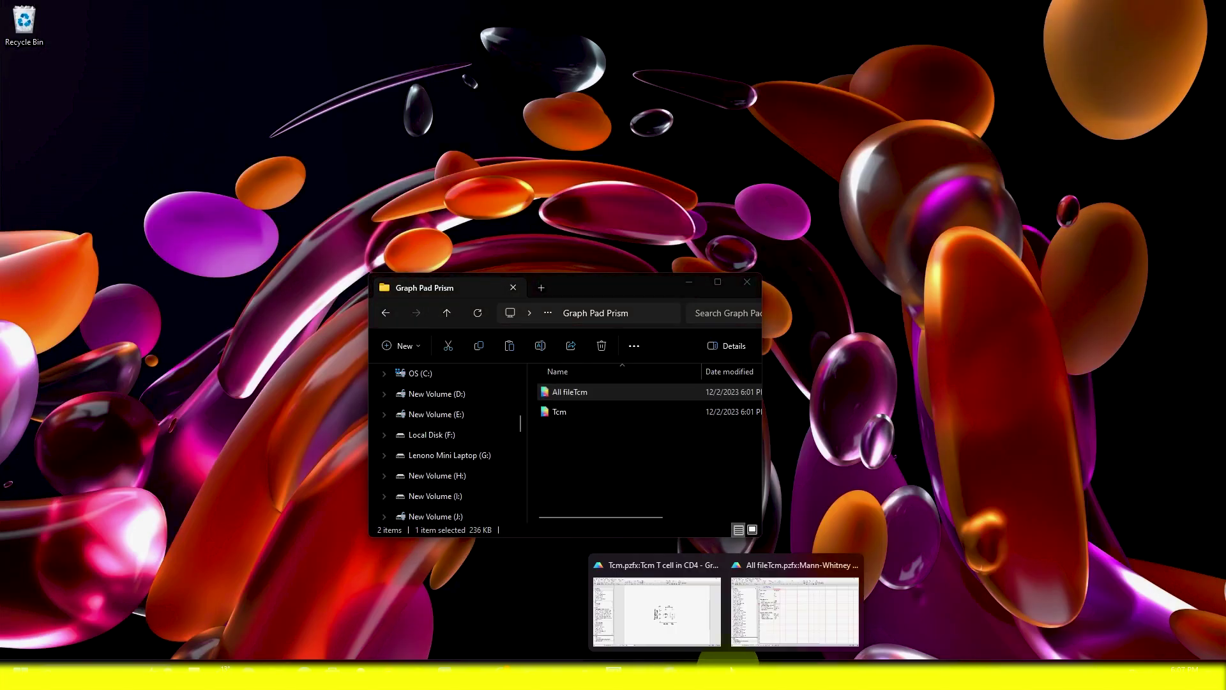
pyautogui.click(788, 607)
pyautogui.click(42, 121)
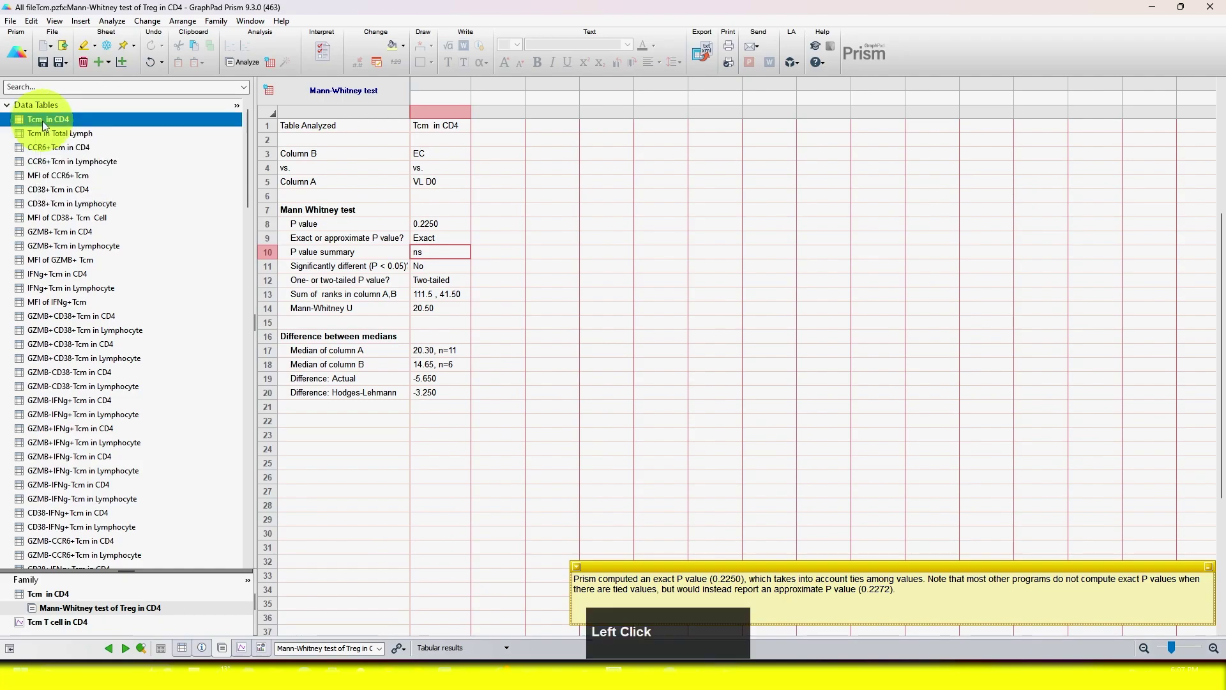
pyautogui.scroll(-15, 76, 256)
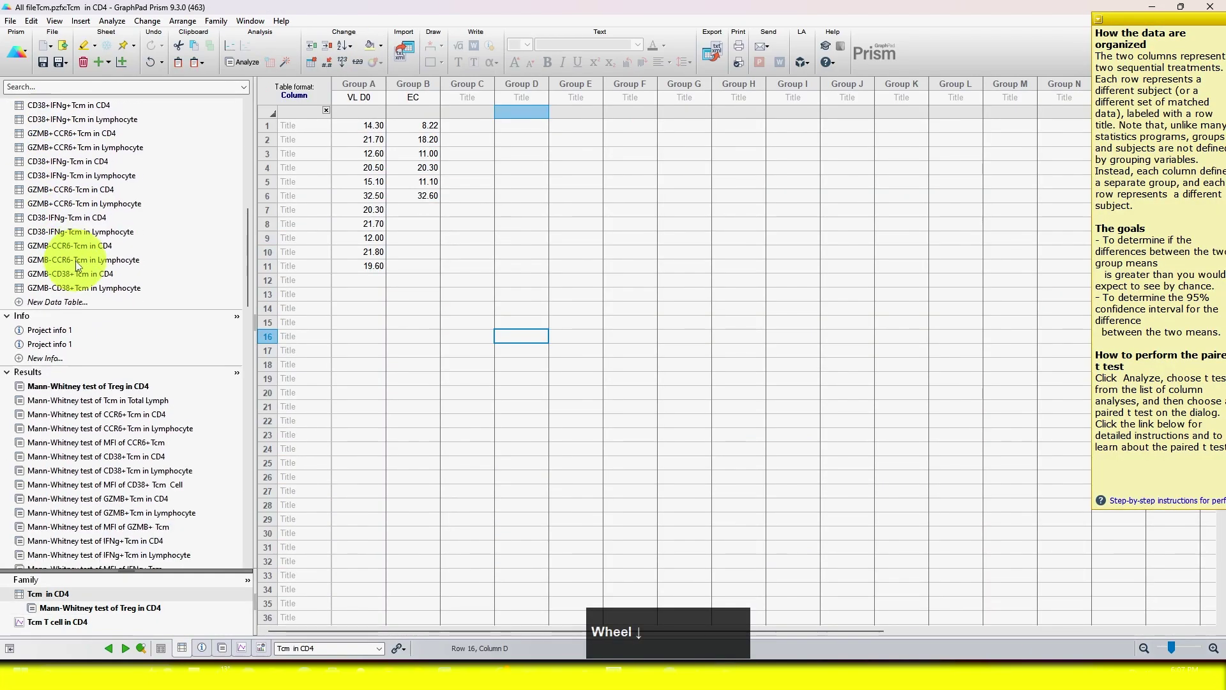
pyautogui.scroll(-15, 78, 273)
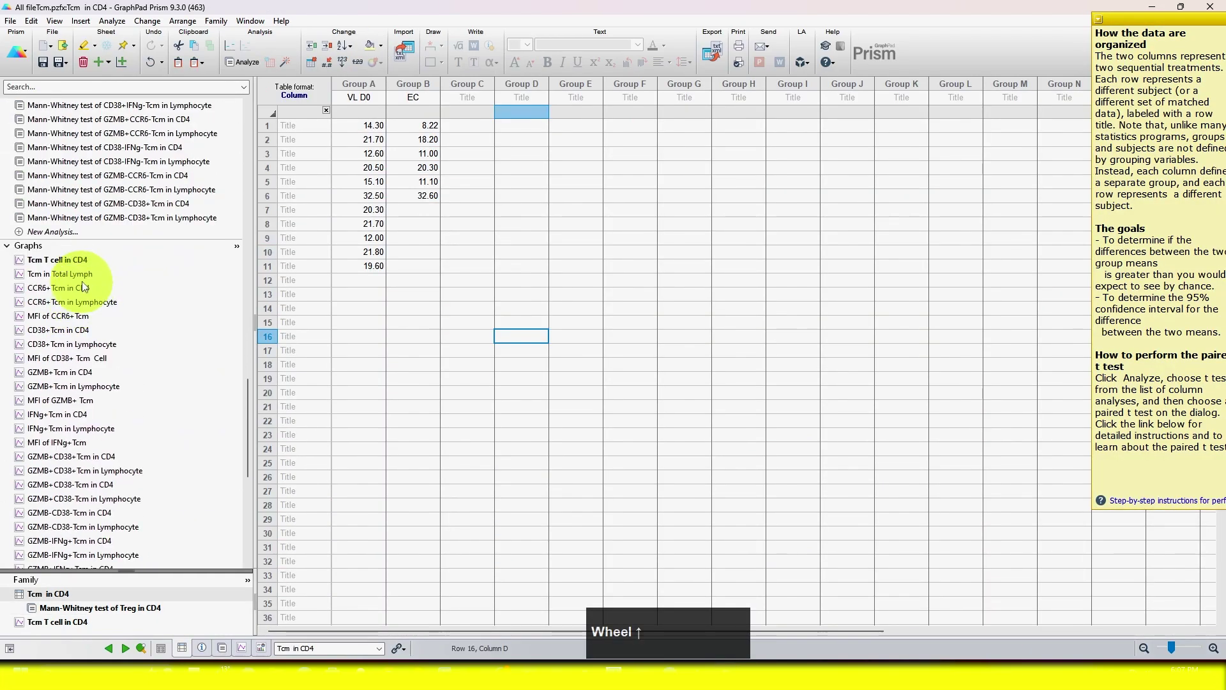
pyautogui.scroll(2, 69, 267)
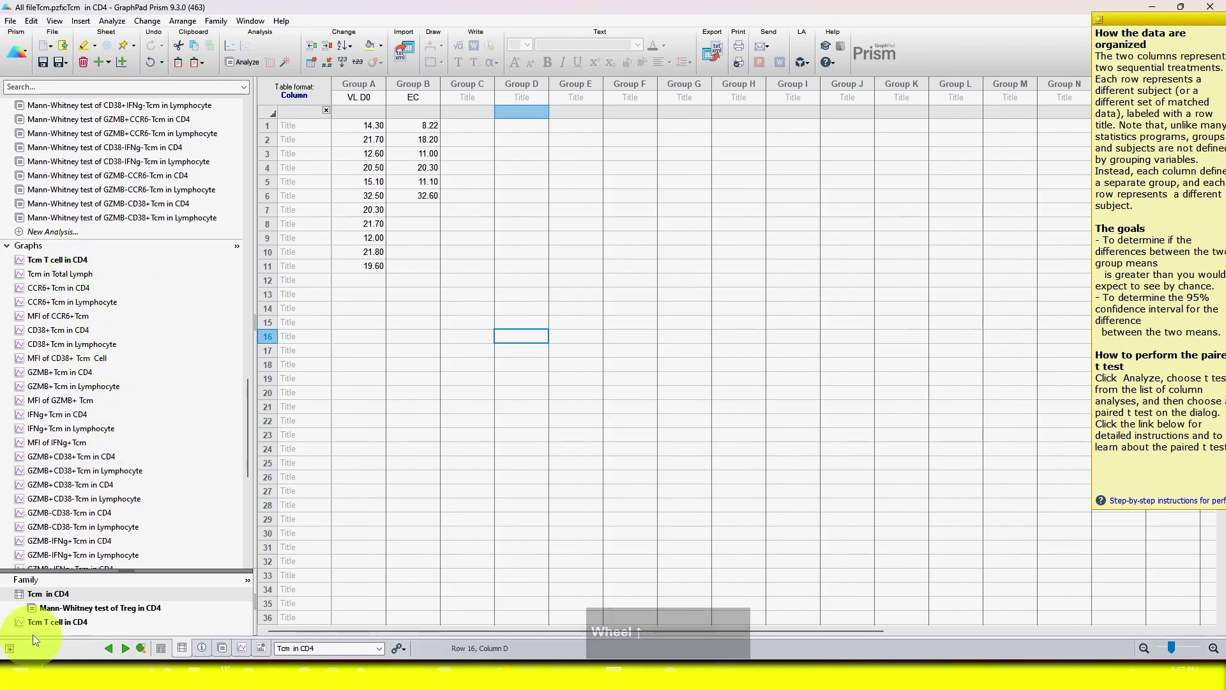
pyautogui.click(66, 625)
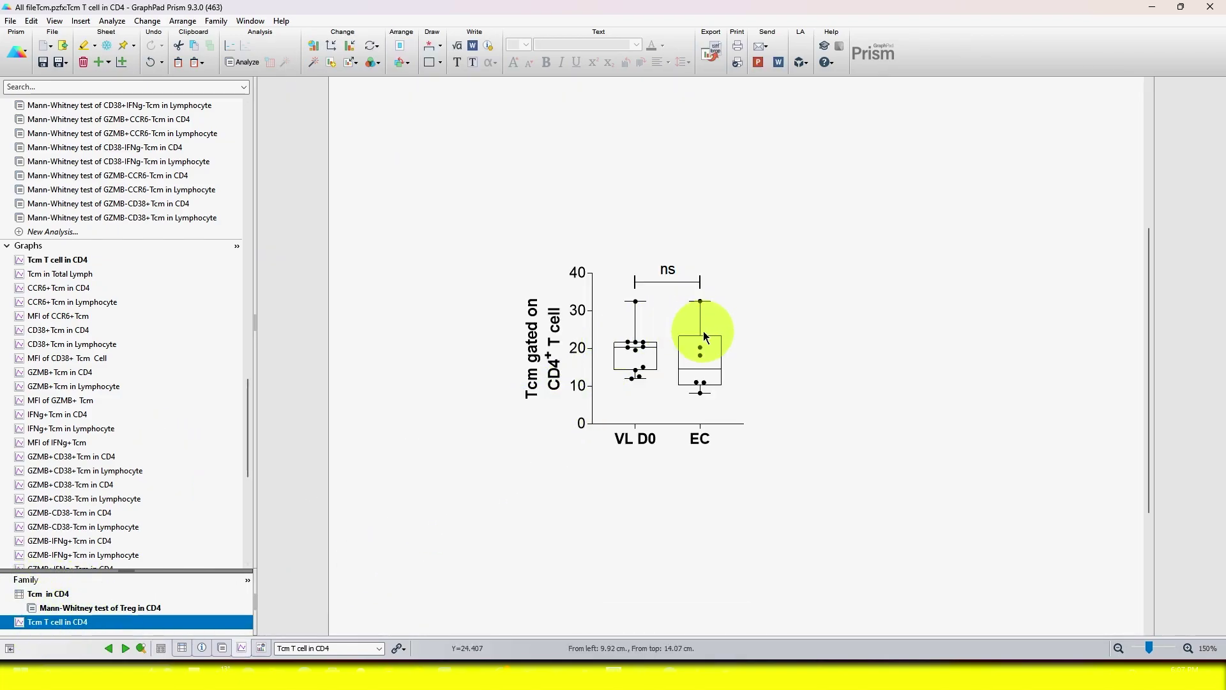
pyautogui.click(95, 609)
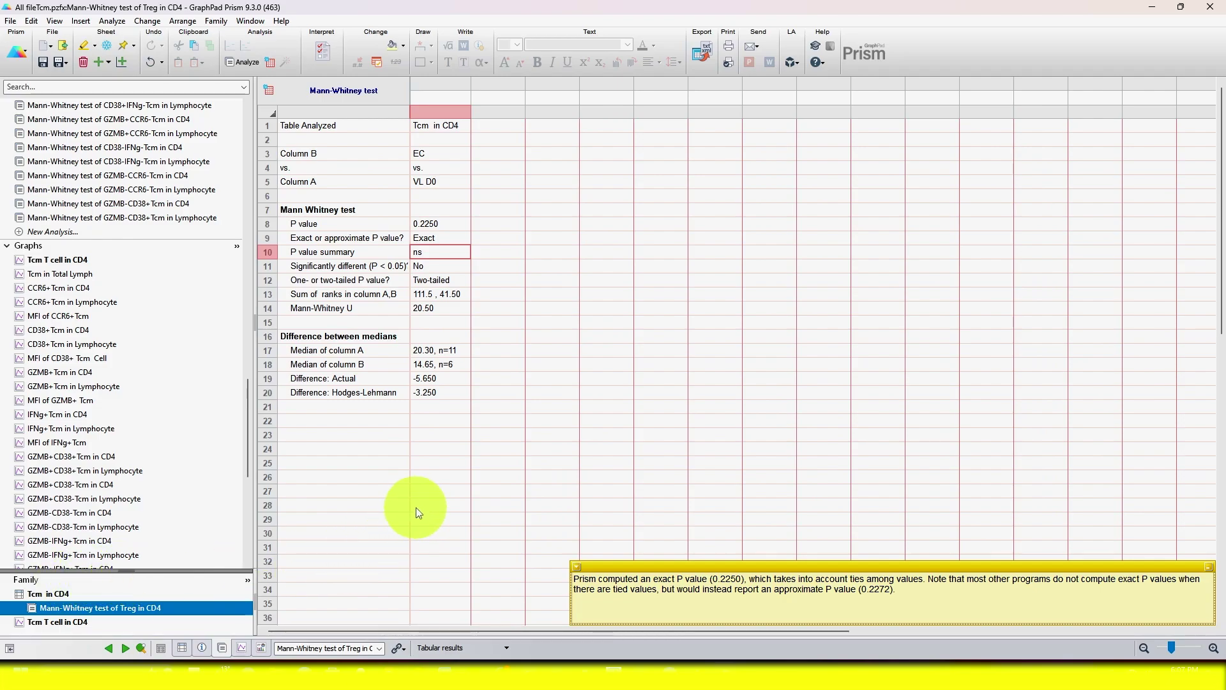
pyautogui.scroll(1, 524, 306)
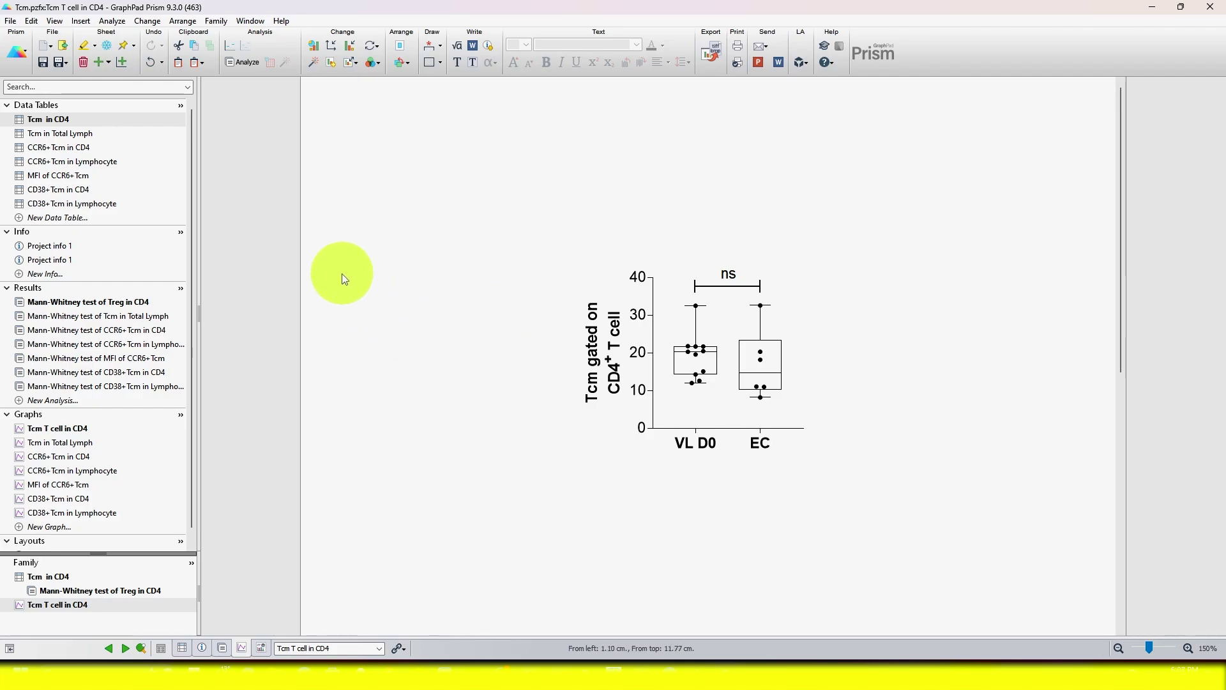
pyautogui.click(40, 121)
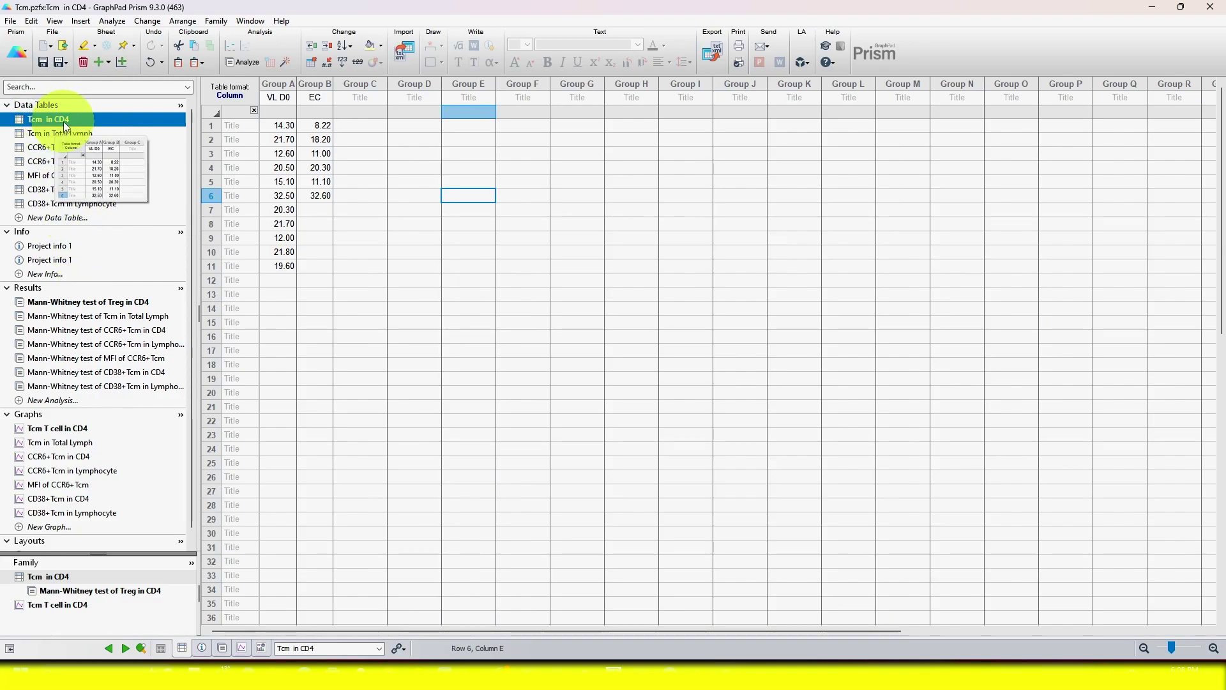
pyautogui.hotkey('ctrl', 'alt', 'r')
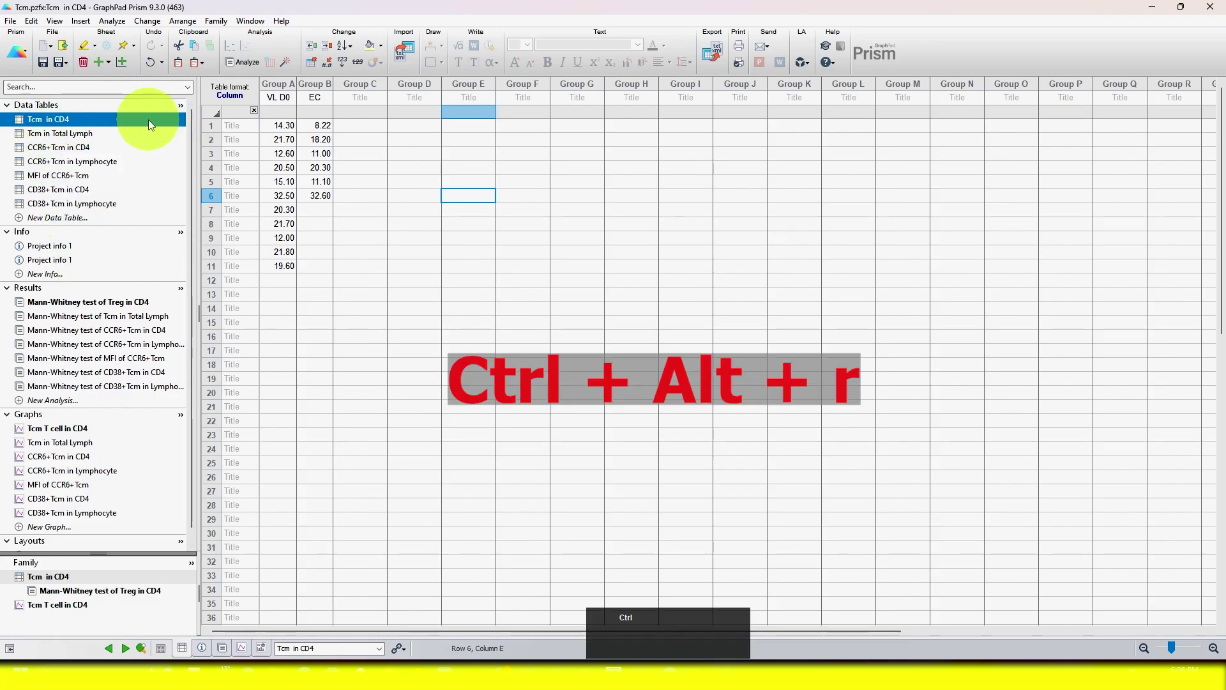
pyautogui.hotkey('ctrl', 'alt', 'r')
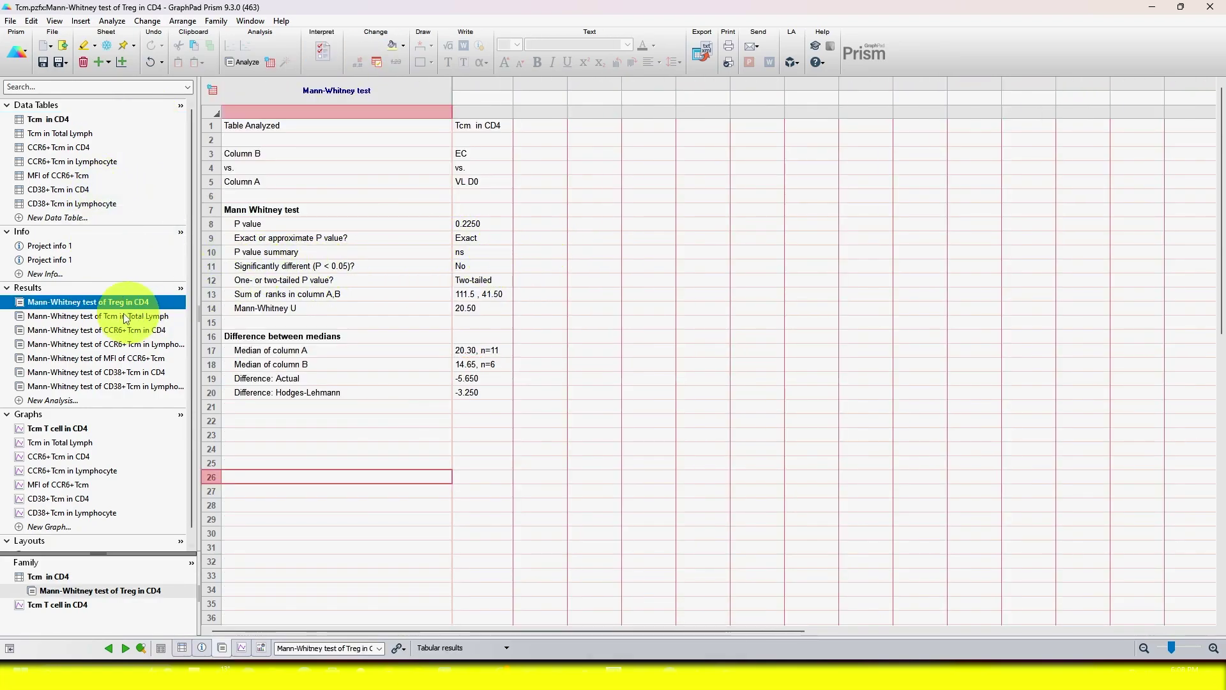
pyautogui.hotkey('ctrl', 'alt', 'g')
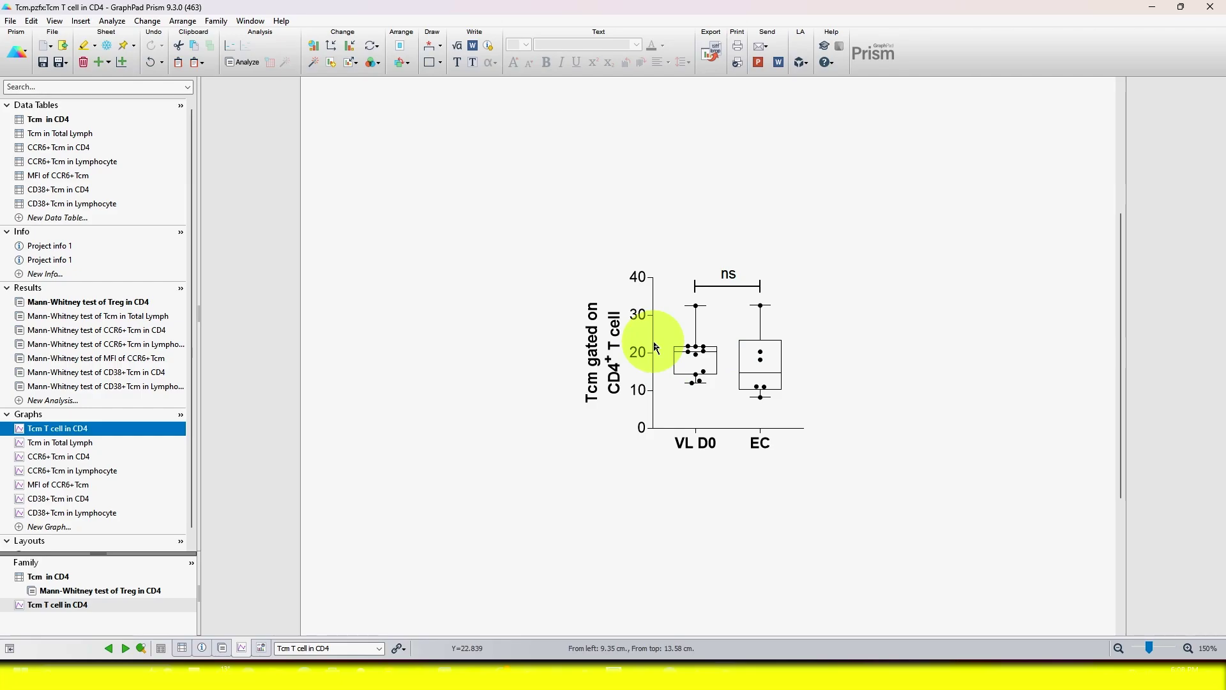
pyautogui.press('ctrl')
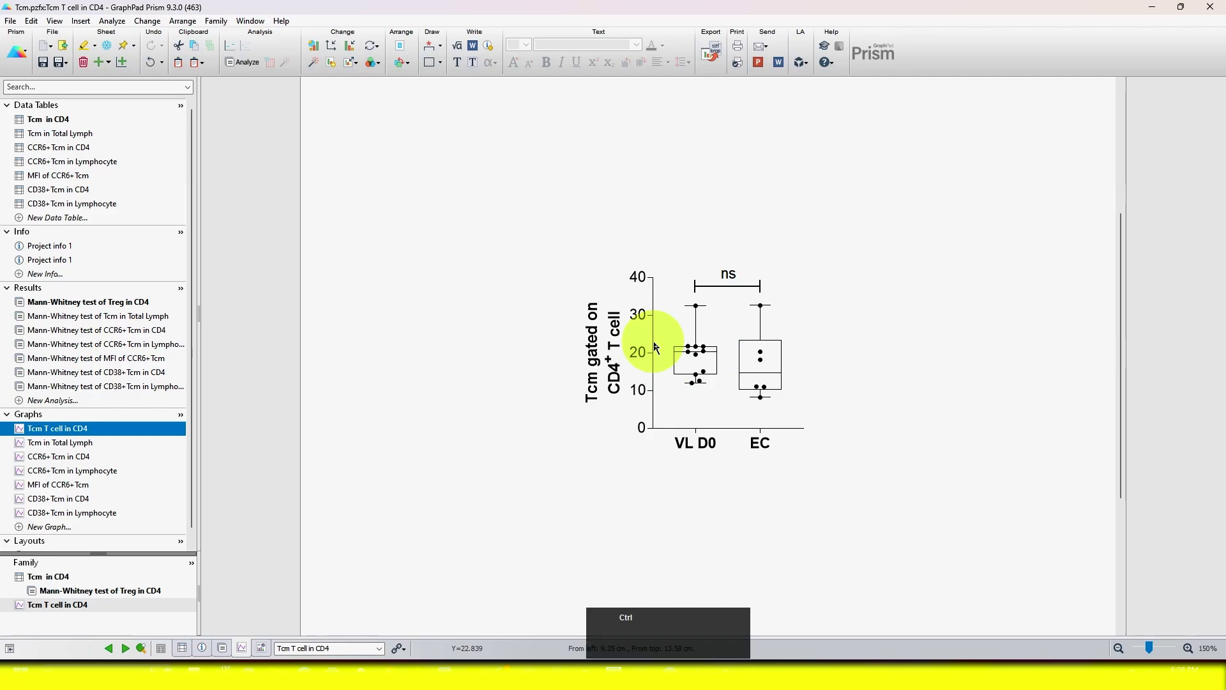
pyautogui.hotkey('ctrl', 'alt', 'd')
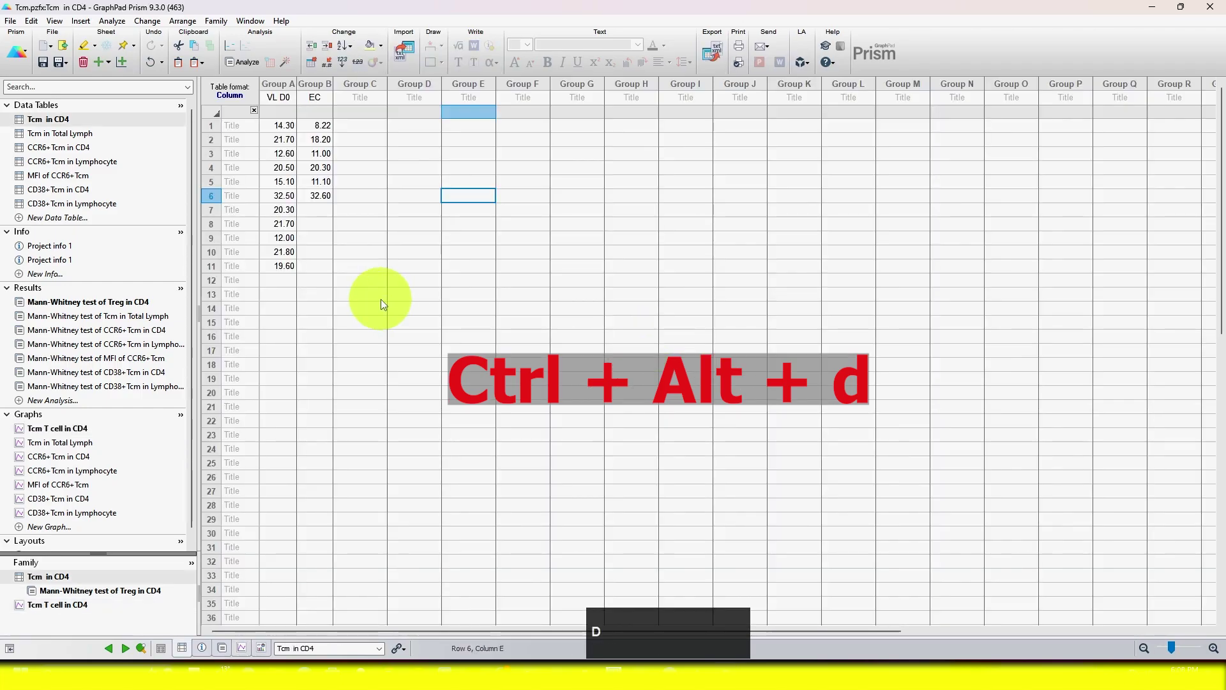
pyautogui.hotkey('ctrl', 'alt', 'r')
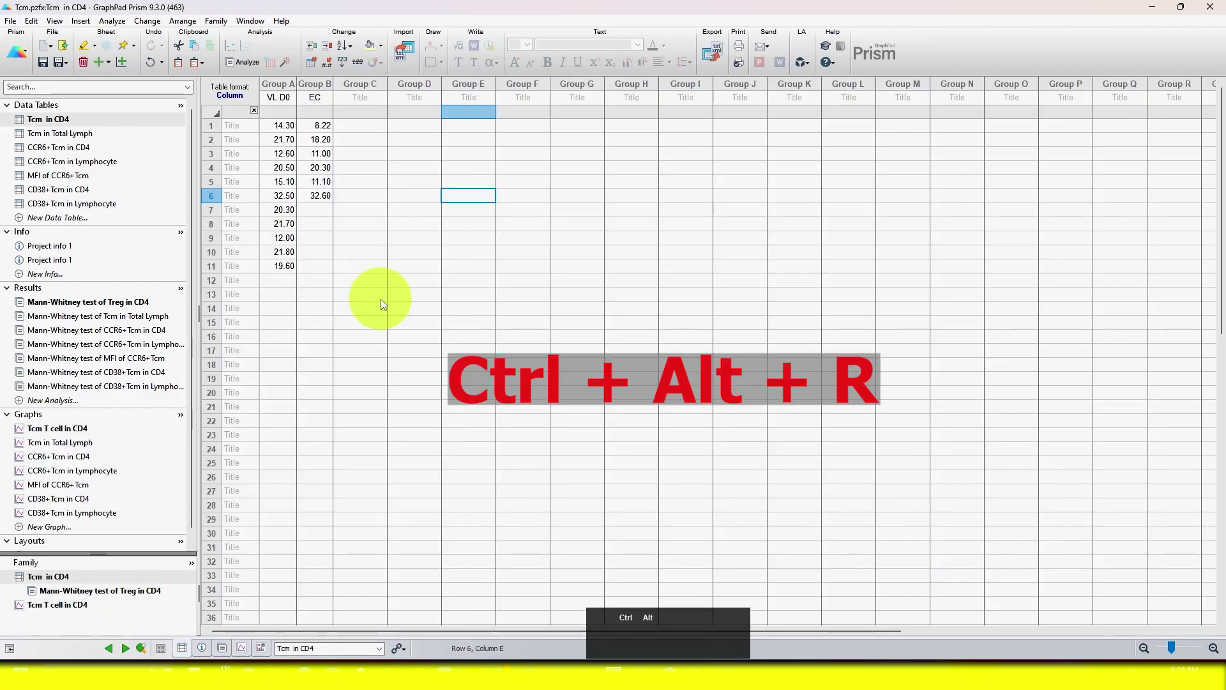
pyautogui.hotkey('ctrl', 'alt', 'g')
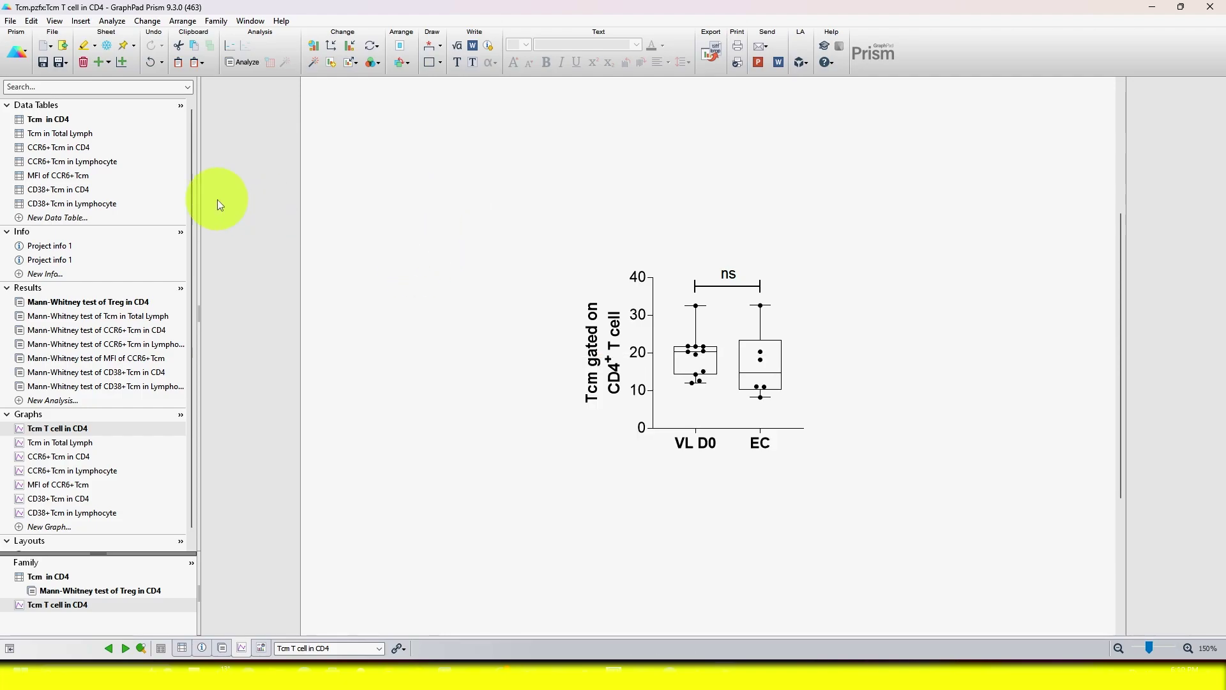
# - With Tcm in CD4 selected, apply Family > Highlight All Sheets > Yellow
pyautogui.click(42, 119)
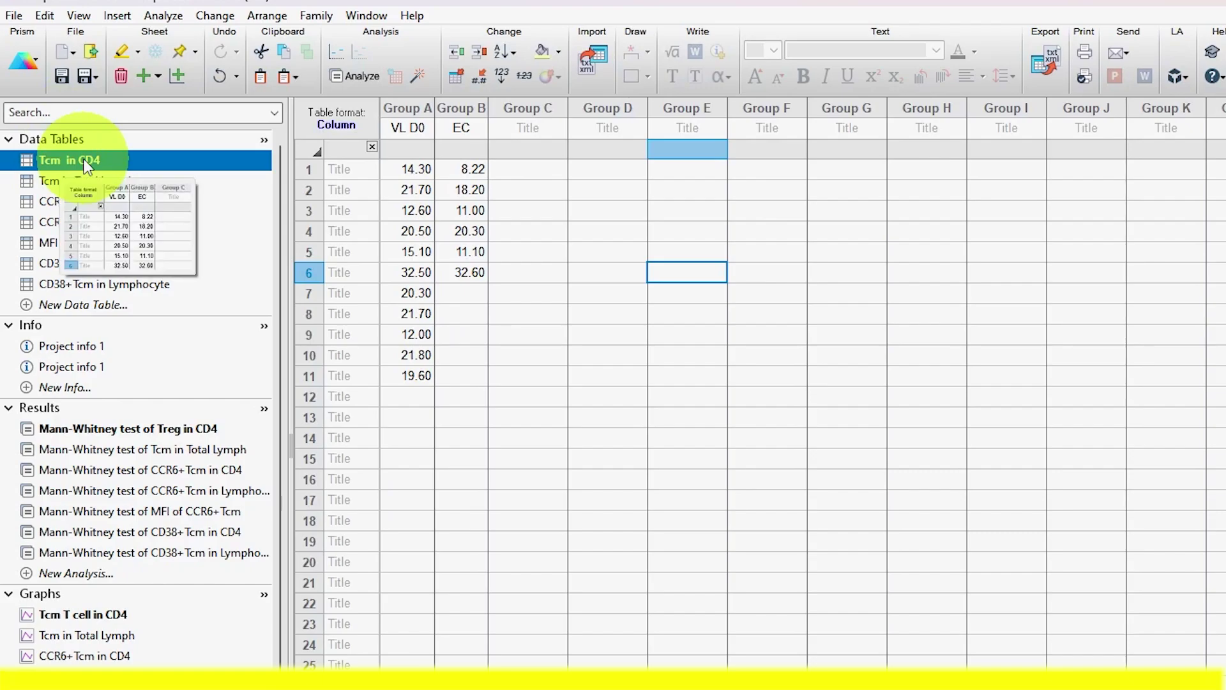
pyautogui.click(317, 16)
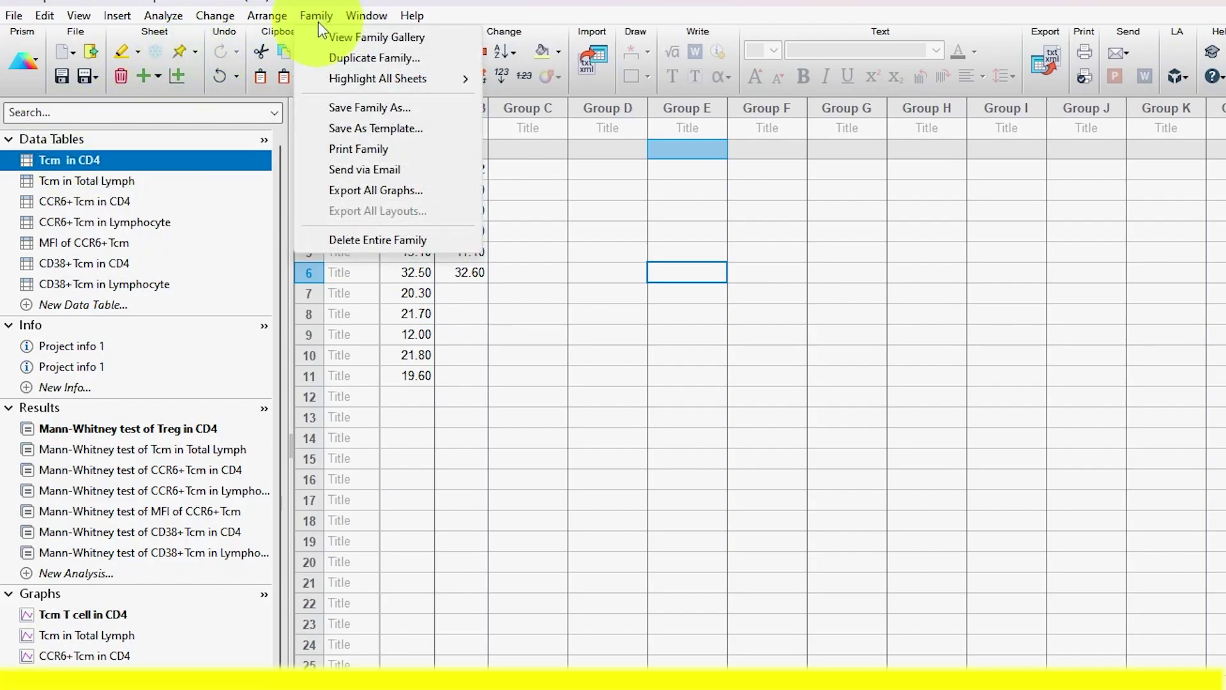
pyautogui.moveTo(316, 78)
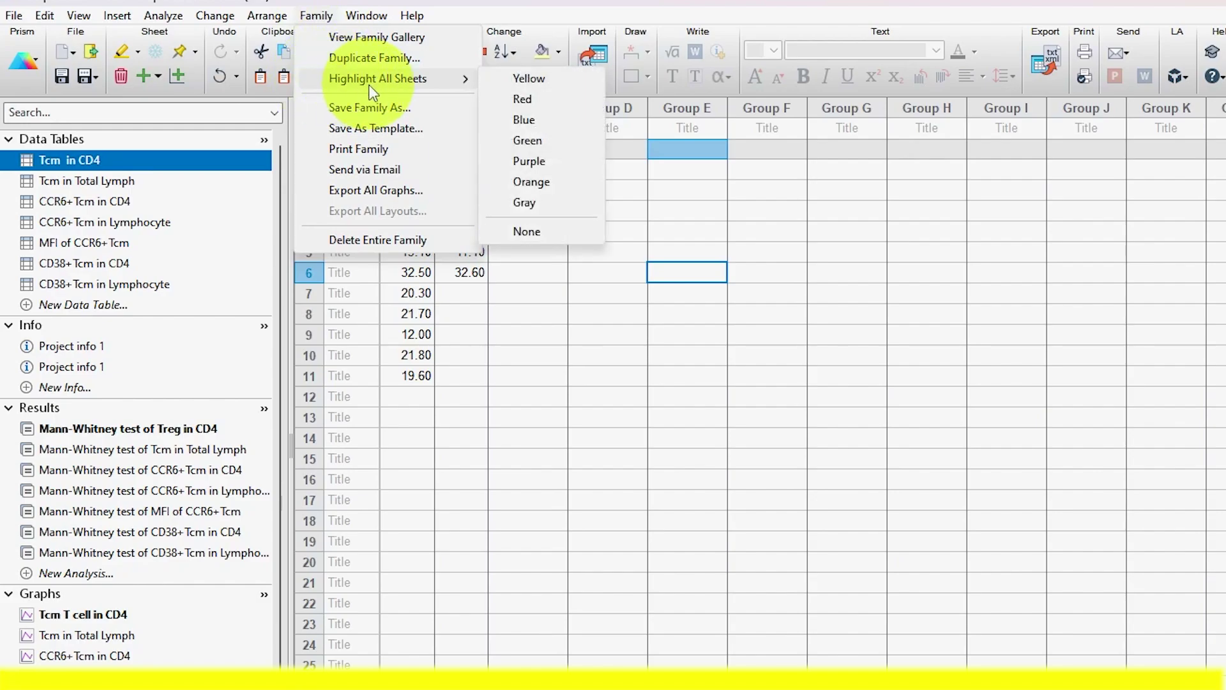
pyautogui.click(535, 80)
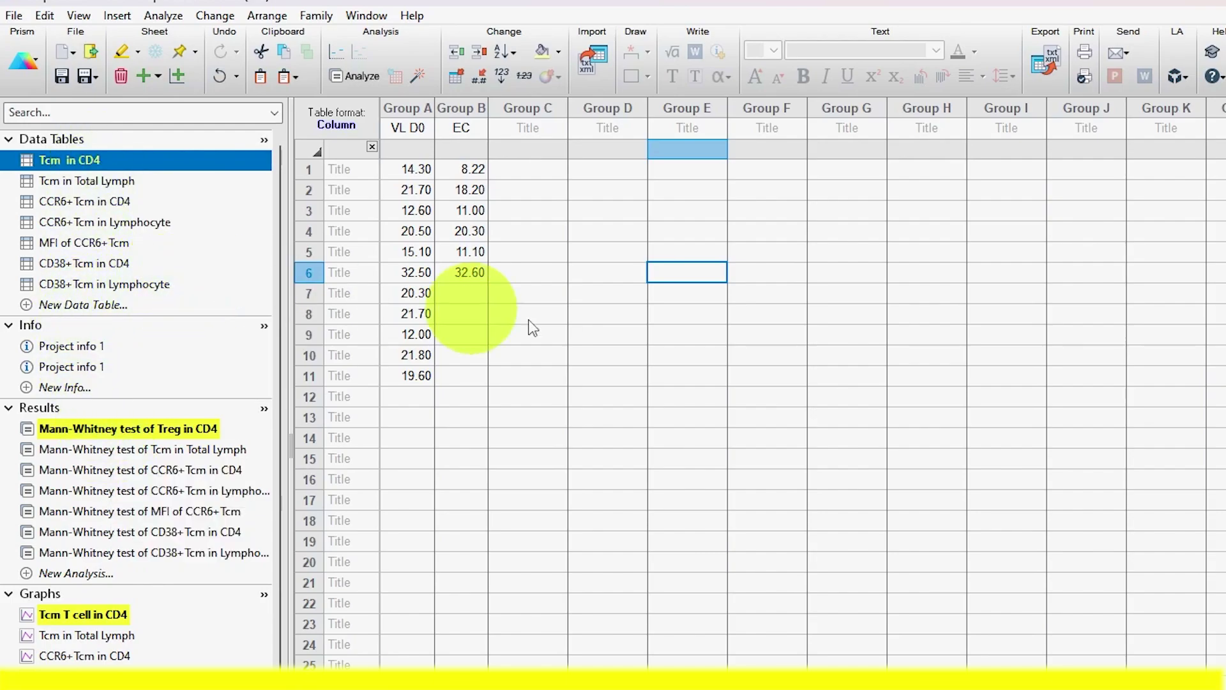
pyautogui.click(620, 332)
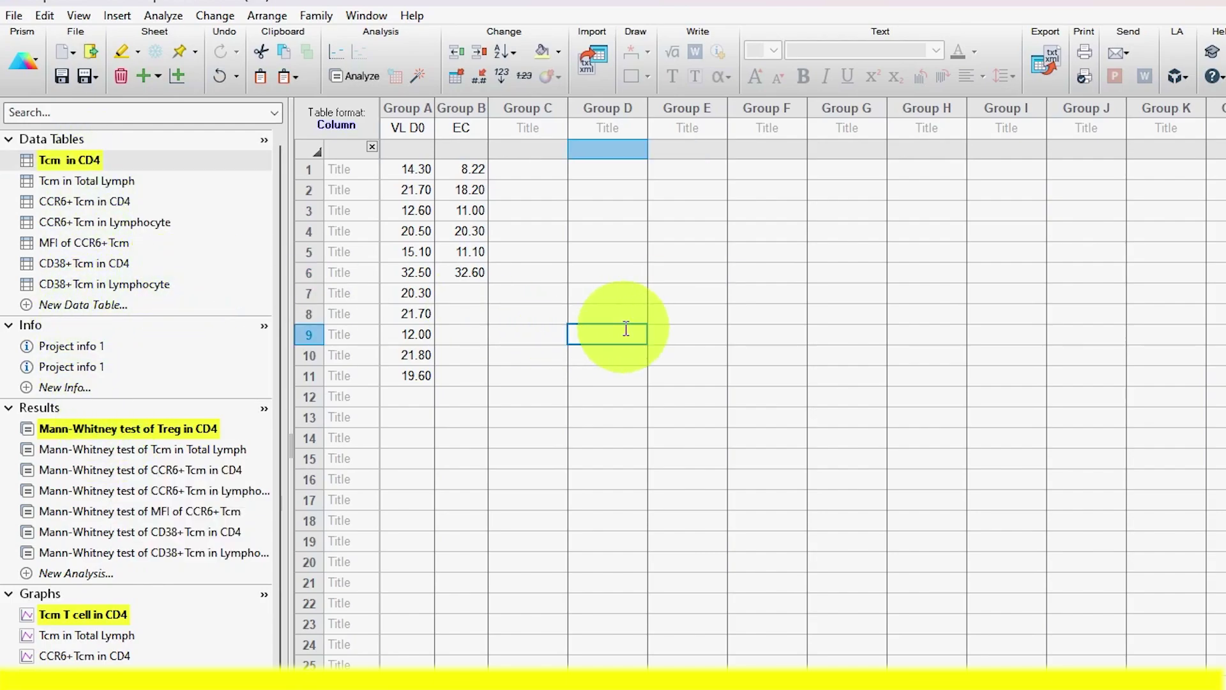
# - With Tcm in Total Lymph selected, apply Family > Highlight All Sheets > Blue
pyautogui.click(82, 186)
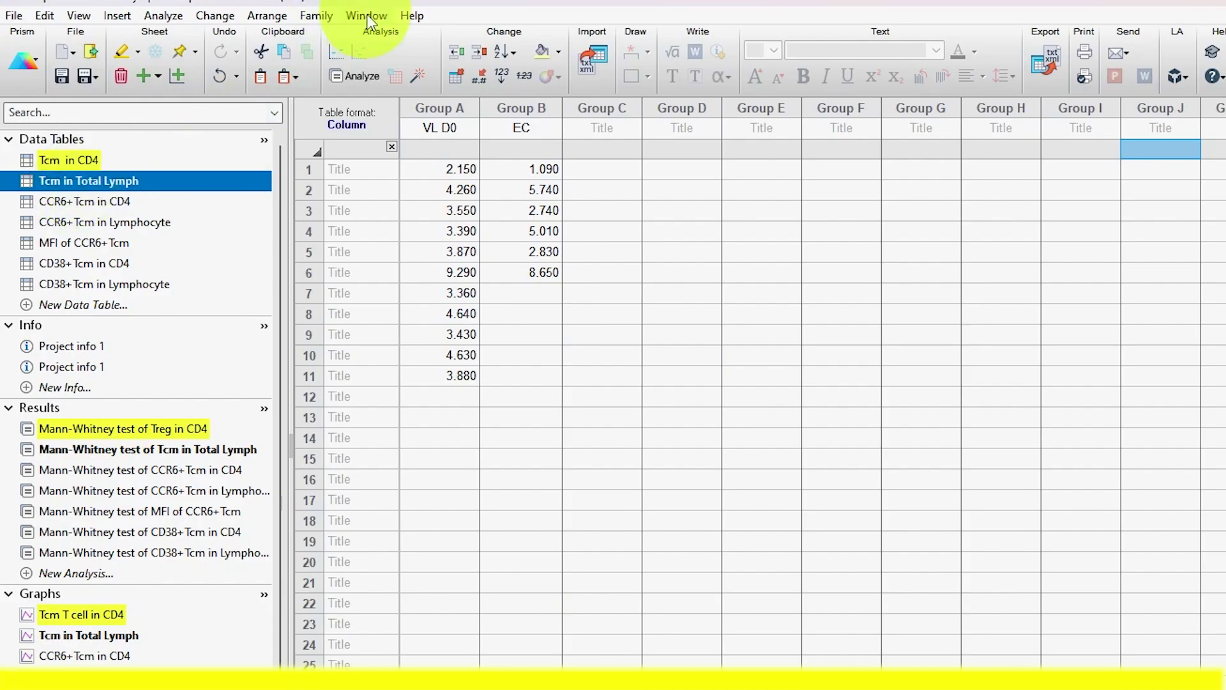
pyautogui.click(317, 16)
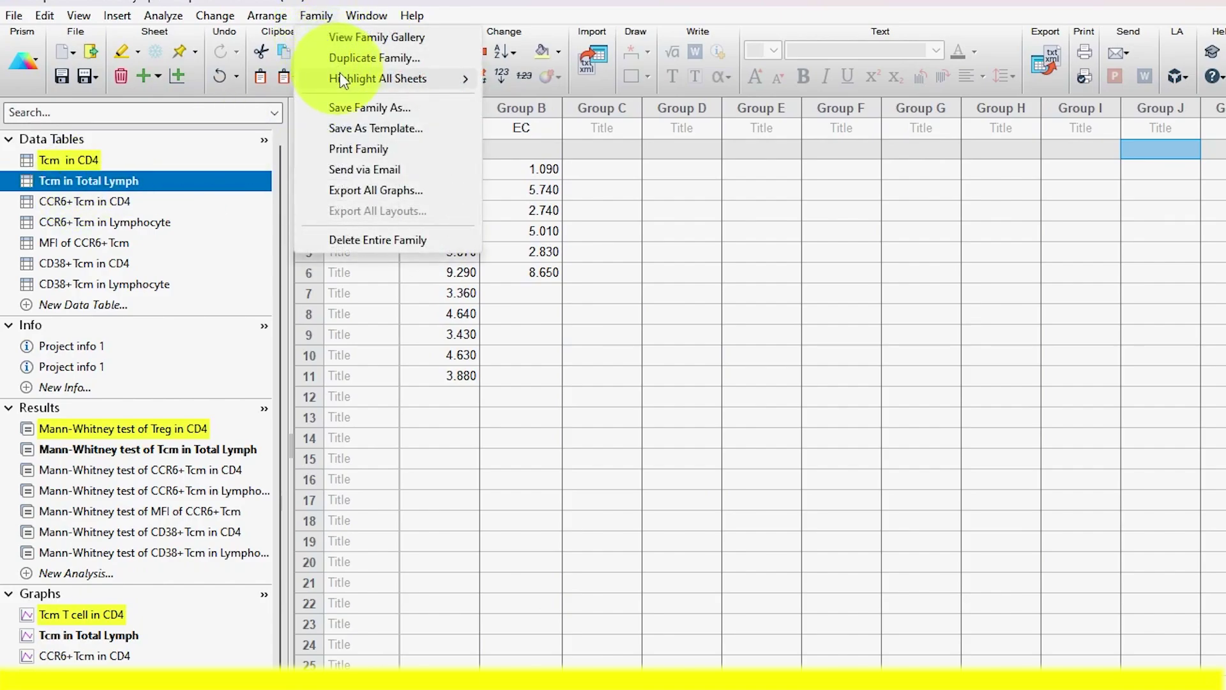
pyautogui.moveTo(406, 78)
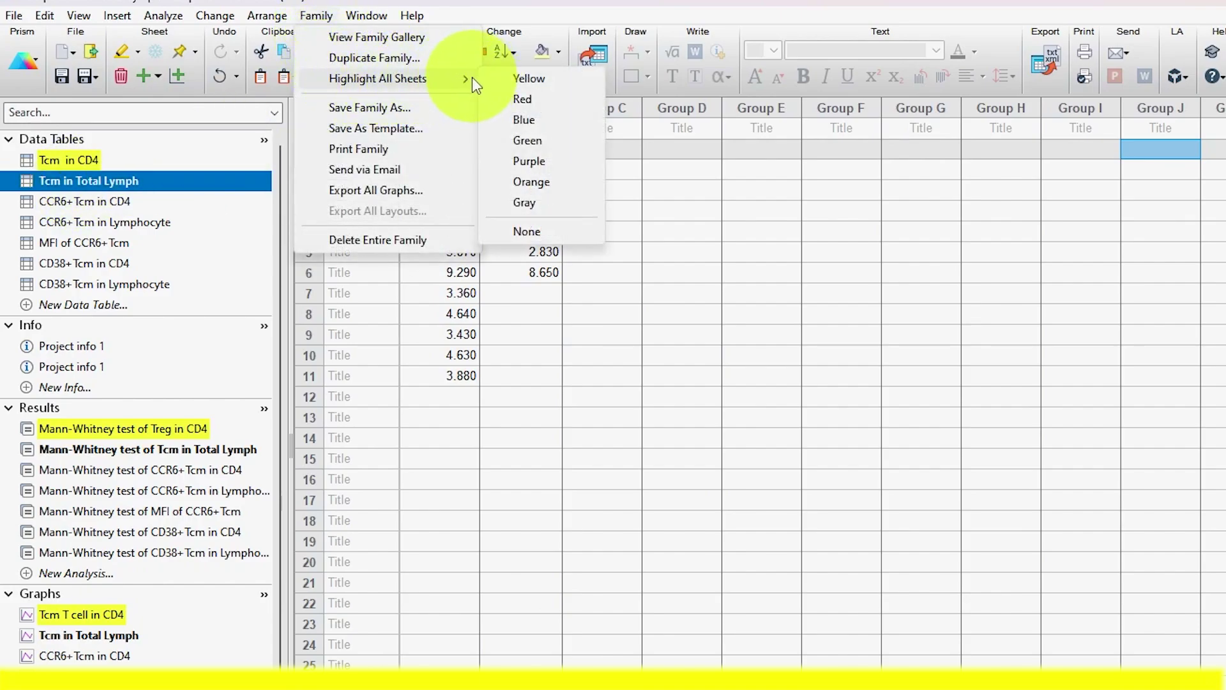
pyautogui.click(528, 120)
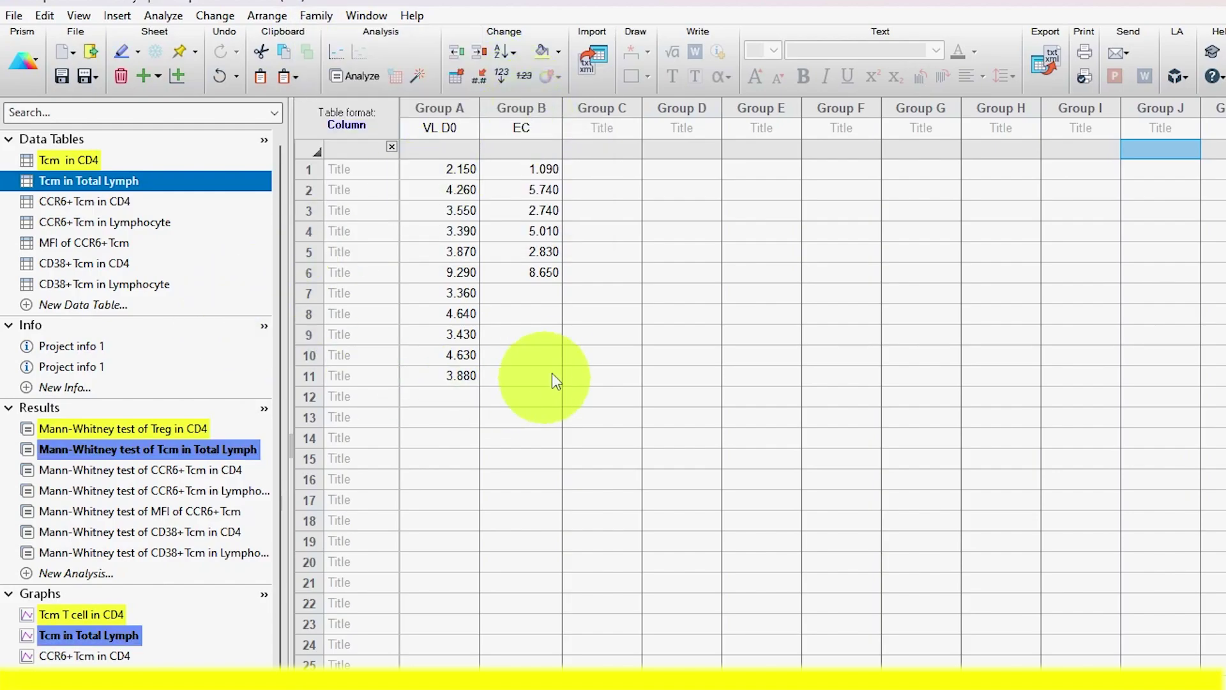
pyautogui.click(539, 359)
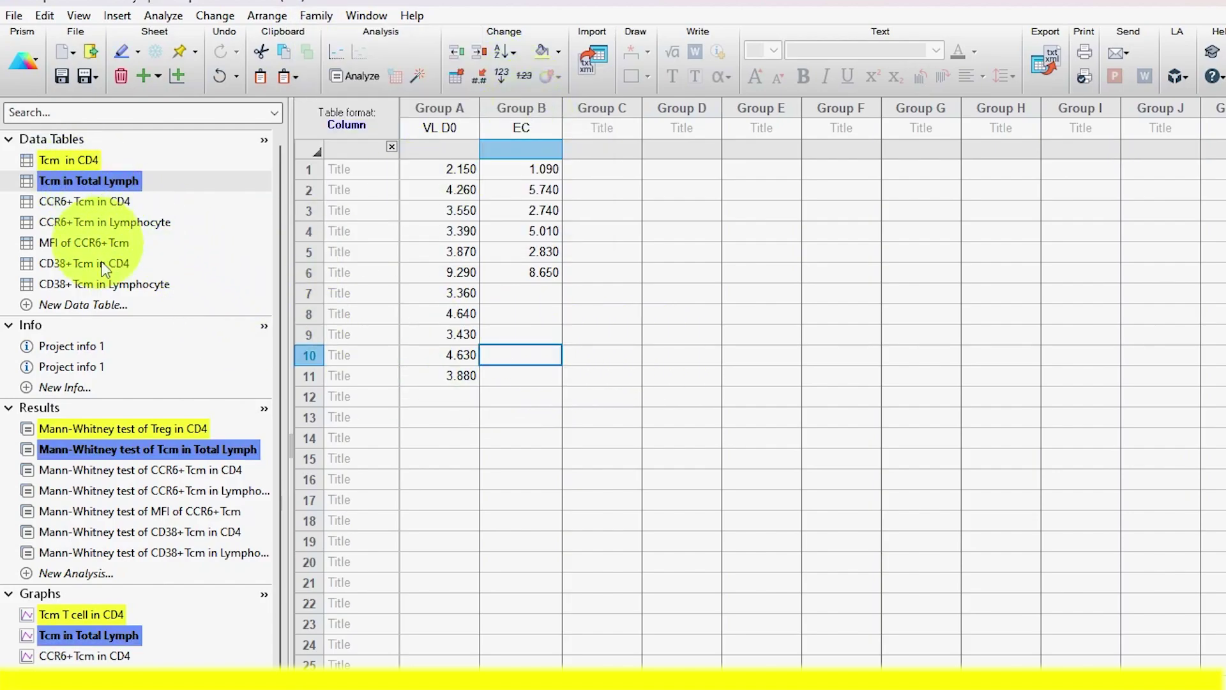